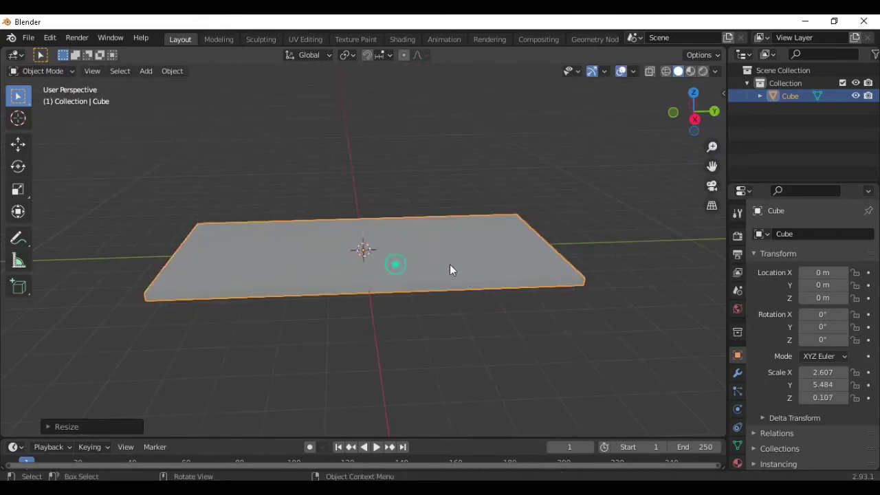
Raise the tabletop slab along Z to a height of 3.6692 m, then bring up the Add > Mesh menu
click(18, 143)
drag(364, 203, 376, 88)
middle_drag(467, 212, 430, 237)
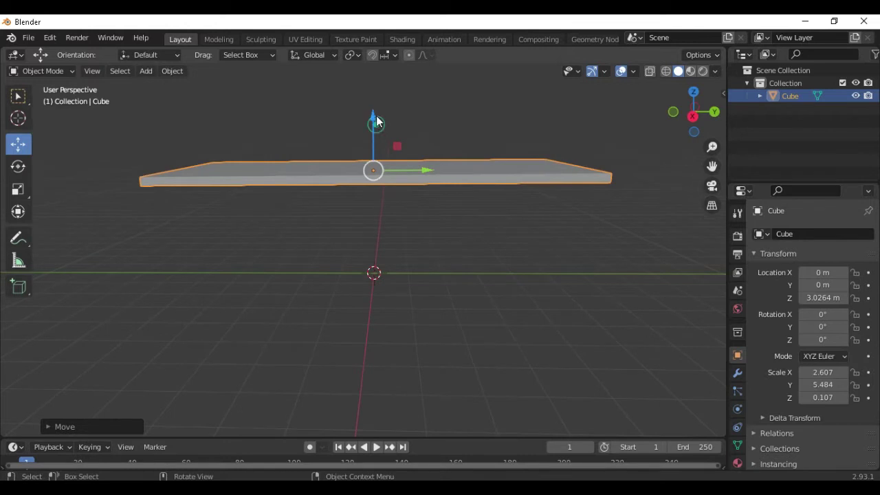
drag(376, 116, 377, 98)
key(shift+a)
mouse_move(491, 223)
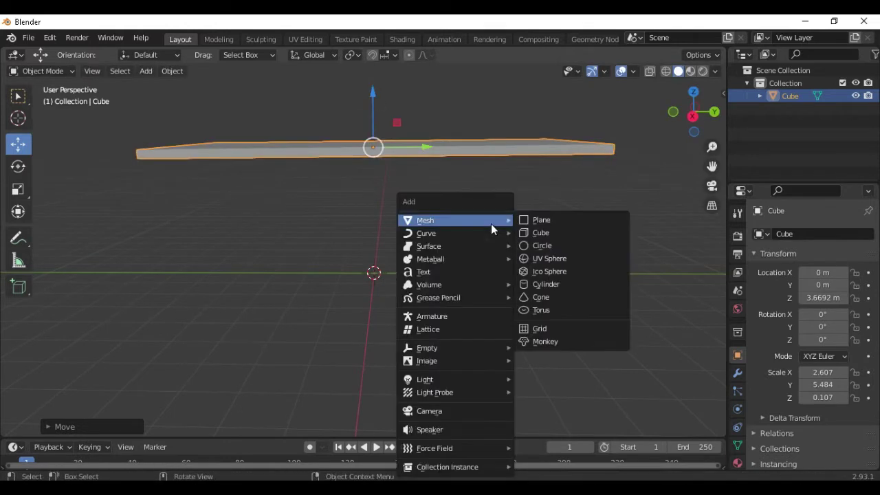
Add a cylinder and set its X and Y scale to 0.536
click(551, 287)
middle_drag(552, 288, 560, 305)
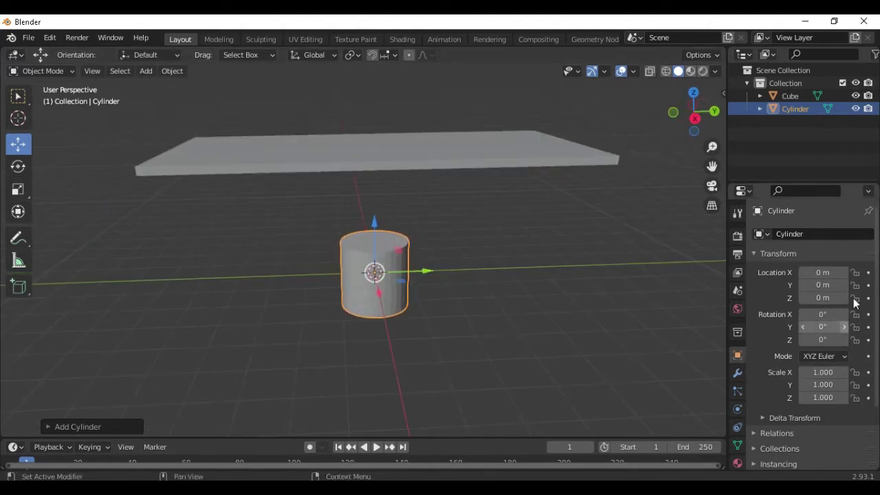
click(821, 372)
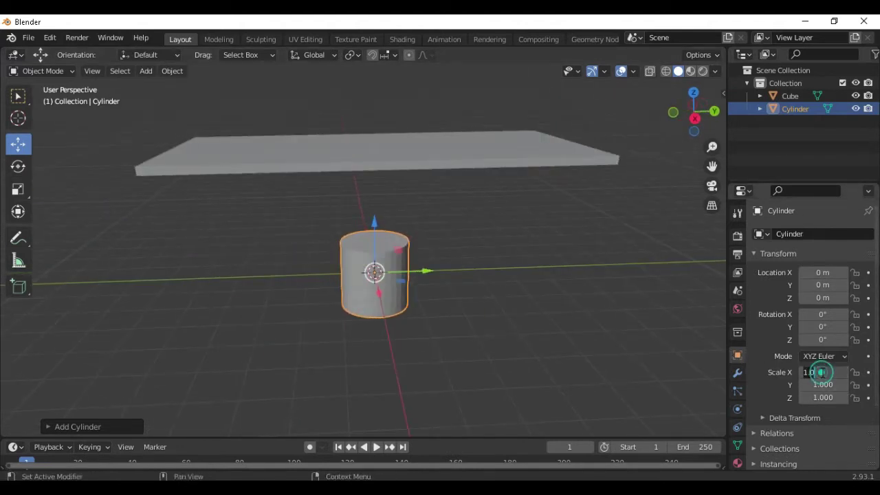
text(0.536)
key(Return)
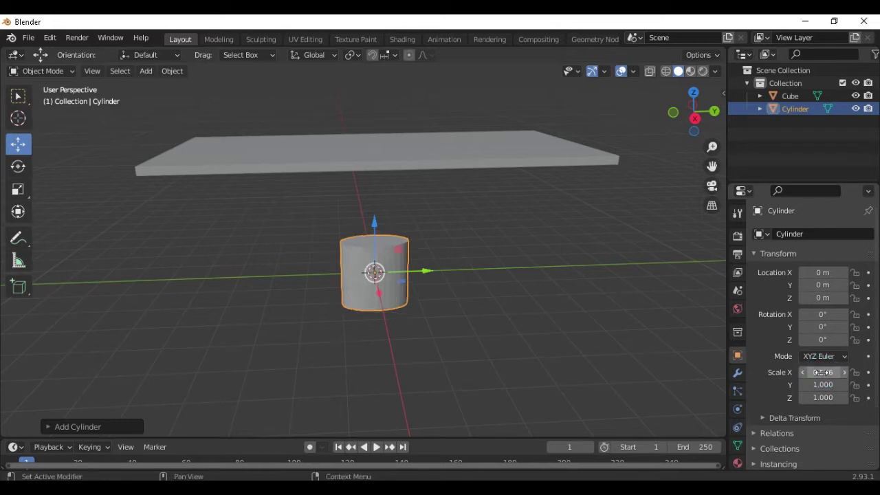
click(829, 382)
text(0.536)
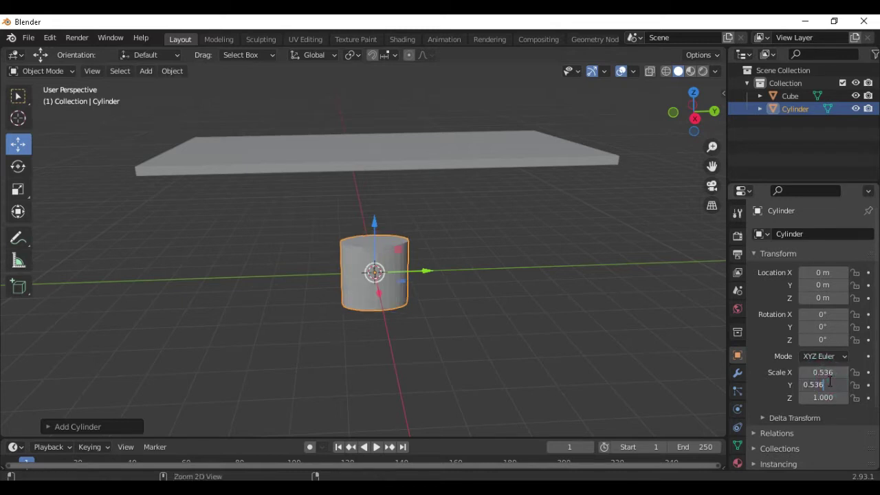
key(Return)
From the bottom view, move the cylinder under one corner of the tabletop
middle_drag(441, 300, 428, 260)
key(ctrl+KP_7)
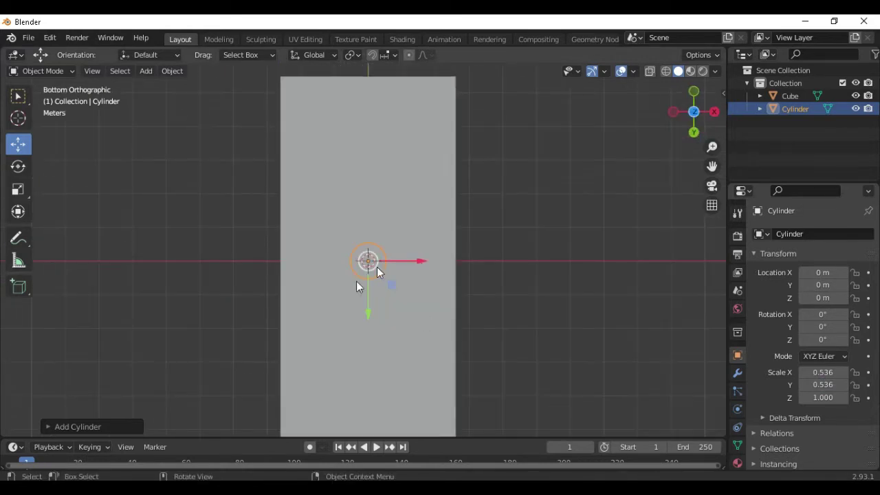
drag(368, 310, 357, 152)
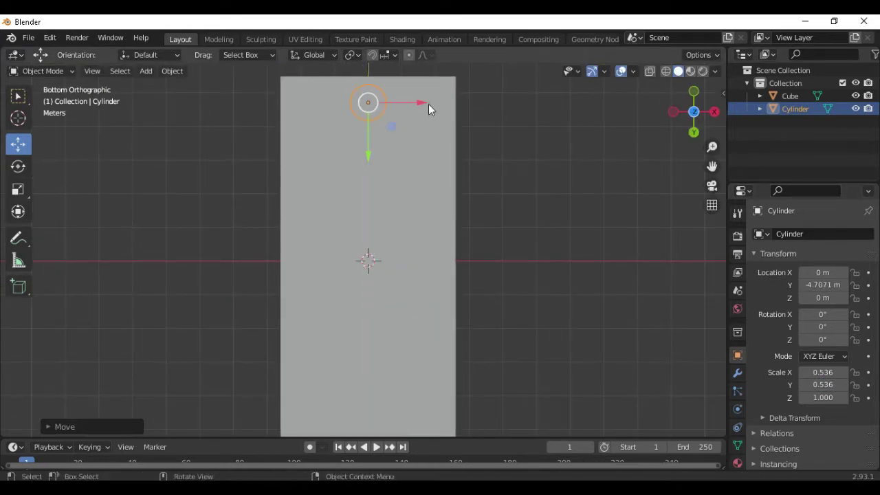
drag(412, 103, 470, 103)
middle_drag(507, 150, 417, 311)
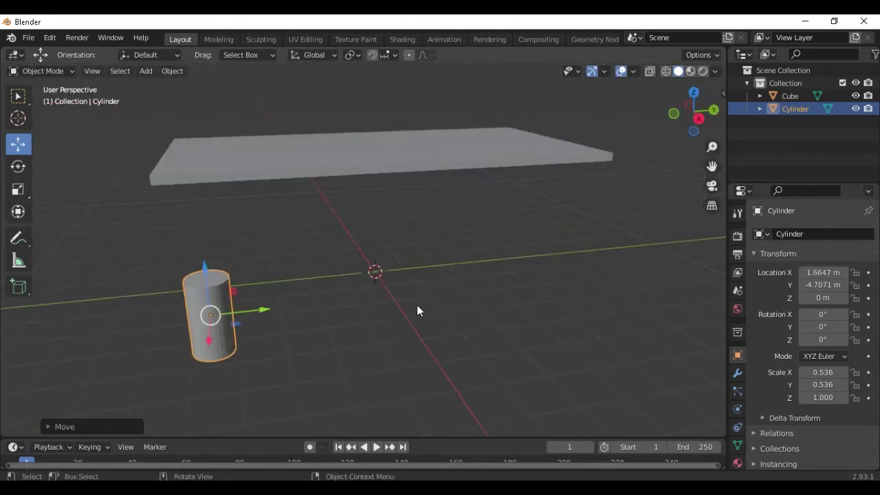
Stretch the cylinder taller along Z
key(s)
key(z)
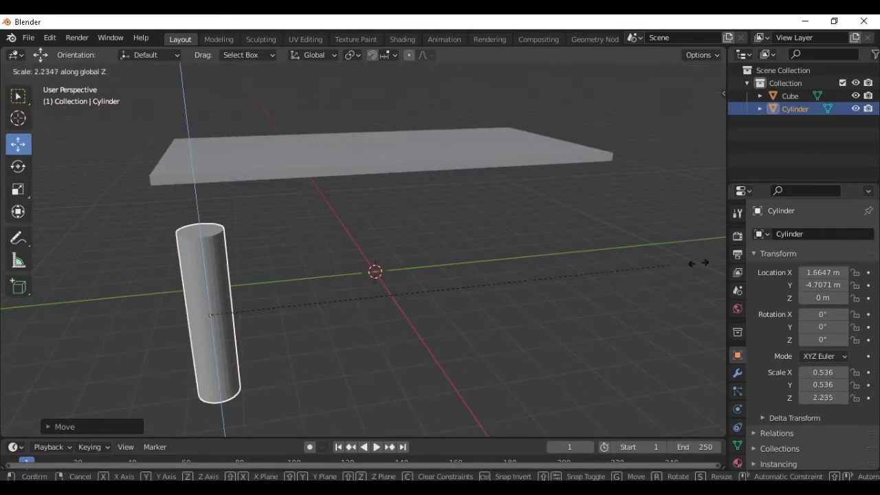
click(264, 194)
Scale the tabletop slab up uniformly, then trim it slightly smaller
click(334, 132)
click(330, 138)
middle_drag(330, 137, 310, 192)
scroll(309, 193, up, 3)
key(s)
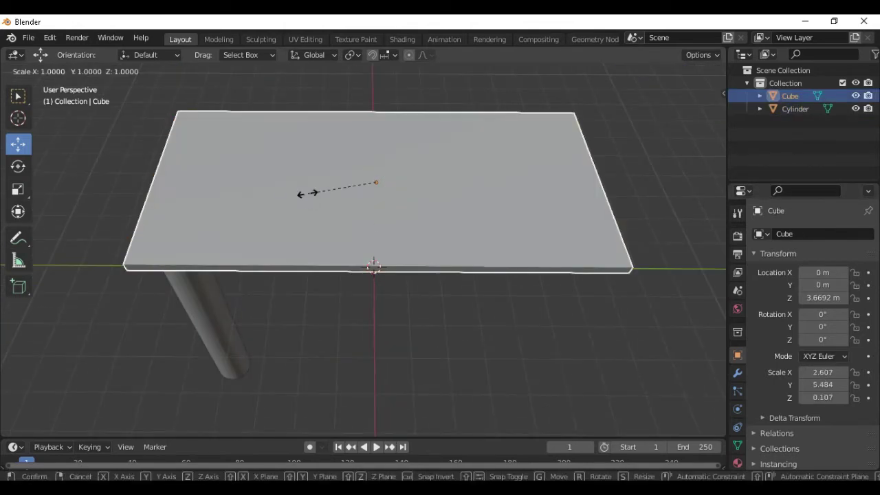
click(260, 188)
scroll(260, 188, down, 4)
middle_drag(260, 188, 394, 202)
key(s)
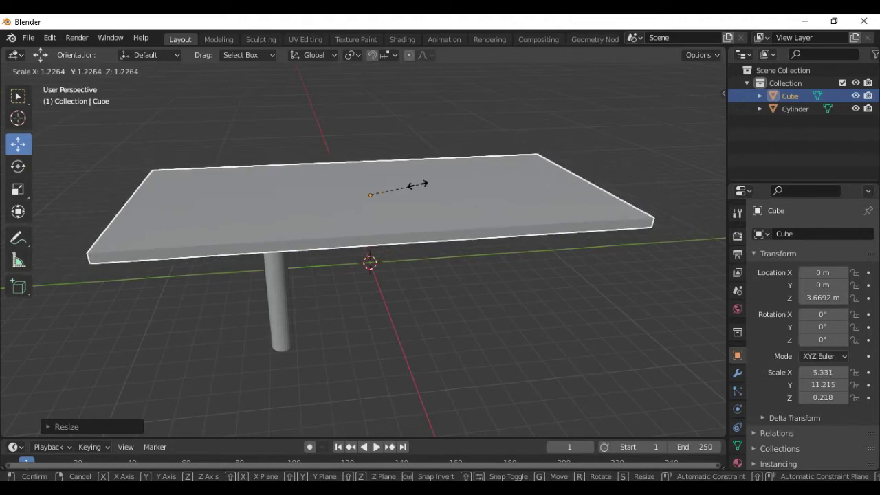
click(414, 185)
In bottom view, thicken the cylinder to 0.710 wide and move it to the tabletop's corner
click(287, 287)
key(grave)
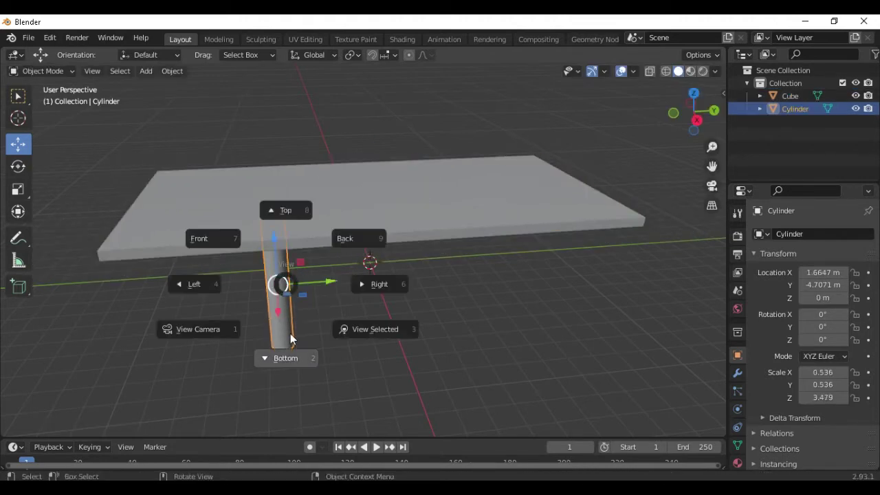
click(286, 356)
drag(395, 180, 396, 99)
shift+middle_drag(461, 242, 450, 270)
key(s)
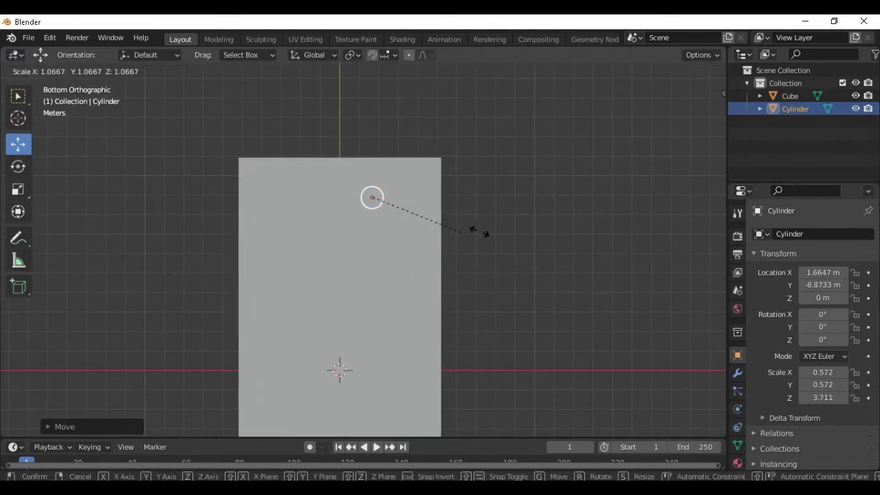
click(493, 233)
drag(433, 197, 451, 202)
drag(411, 259, 414, 236)
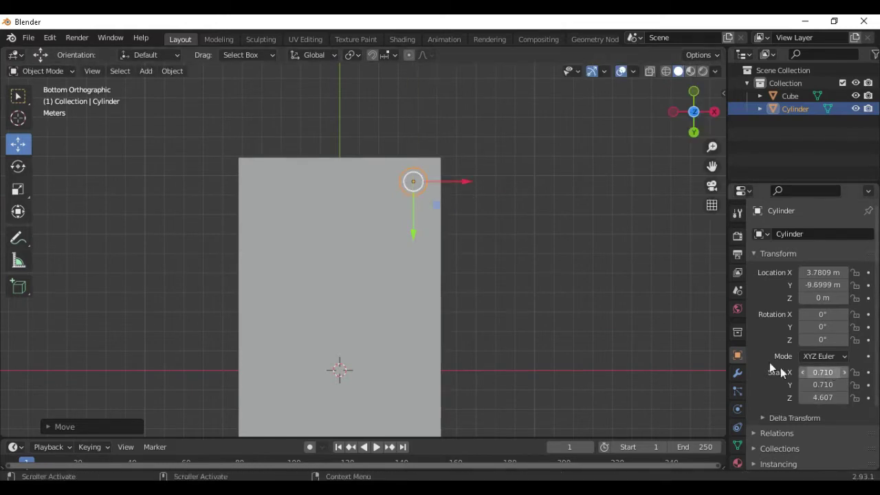
middle_drag(635, 294, 433, 146)
Lower the leg and stretch it to 4.535 tall, reaching the tabletop's underside at X 3.7809, Y −9.3772
drag(293, 221, 288, 249)
key(s)
key(z)
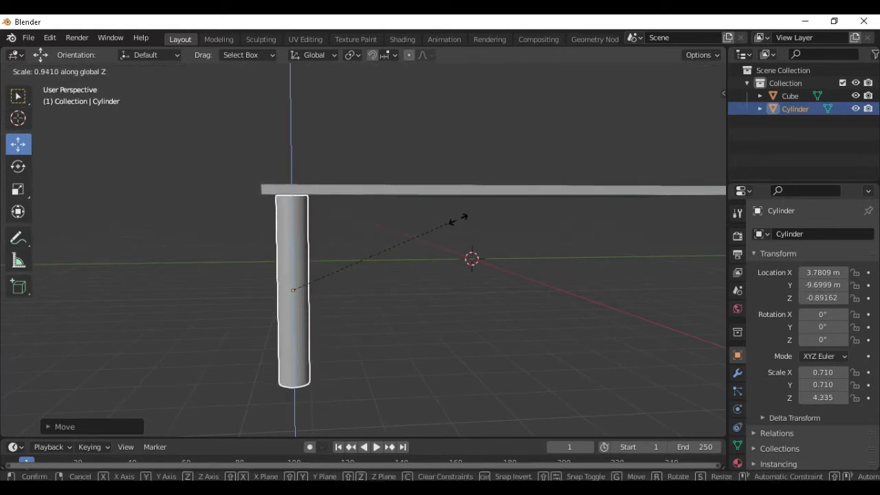
click(464, 220)
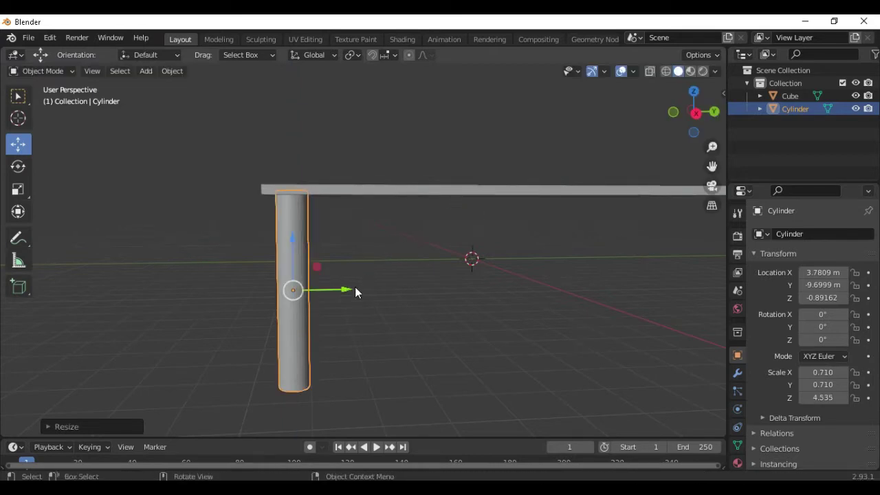
drag(358, 286, 368, 287)
mouse_move(443, 263)
middle_down()
mouse_move(442, 272)
mouse_move(480, 294)
mouse_move(493, 341)
mouse_move(455, 254)
middle_up()
key(grave)
click(451, 367)
middle_drag(509, 209, 395, 361)
Add a Subdivision Surface modifier to the leg cylinder
click(737, 372)
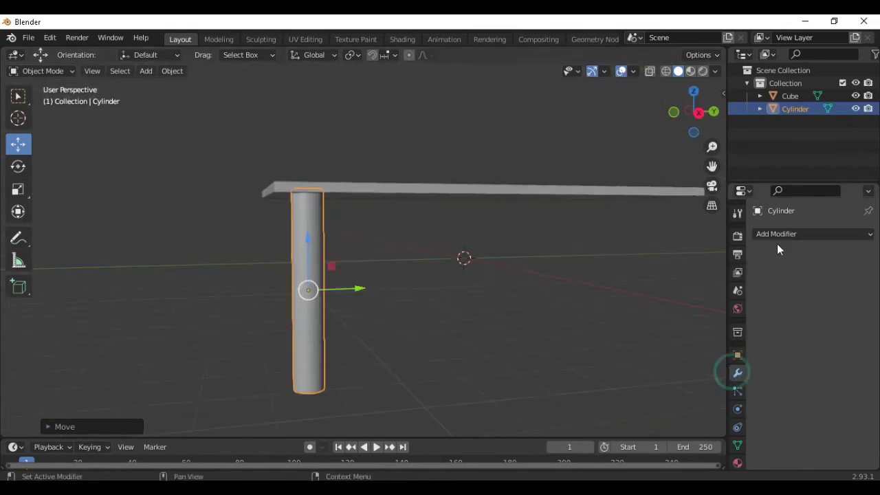
click(782, 232)
scroll(614, 448, down, 1)
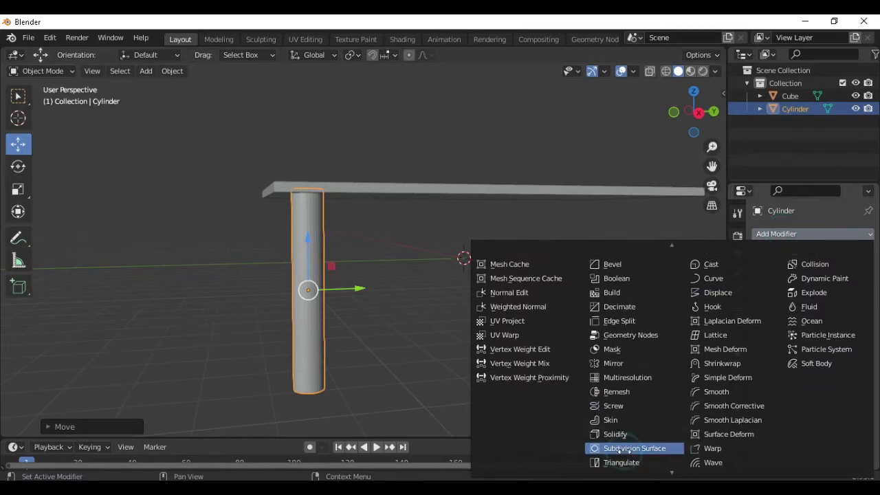
click(626, 455)
In Edit Mode, add edge loops near the top and bottom of the leg
key(Tab)
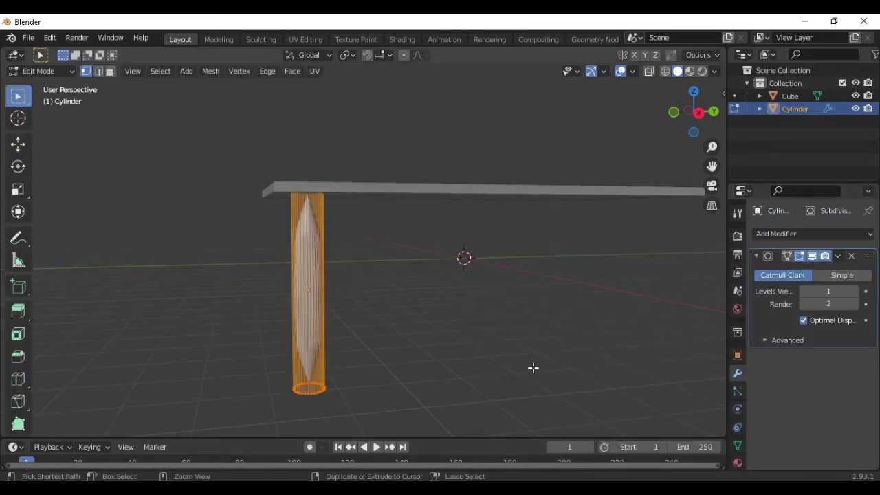
key(ctrl+r)
click(292, 258)
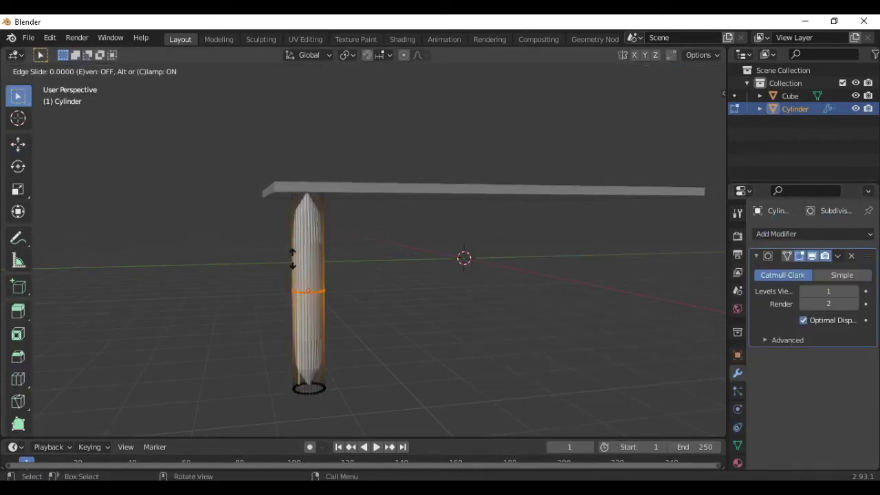
click(302, 169)
key(ctrl+r)
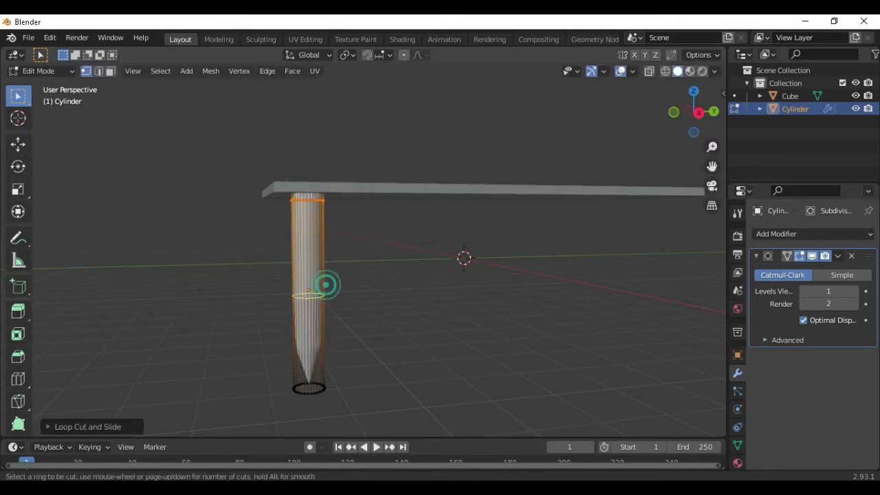
click(326, 284)
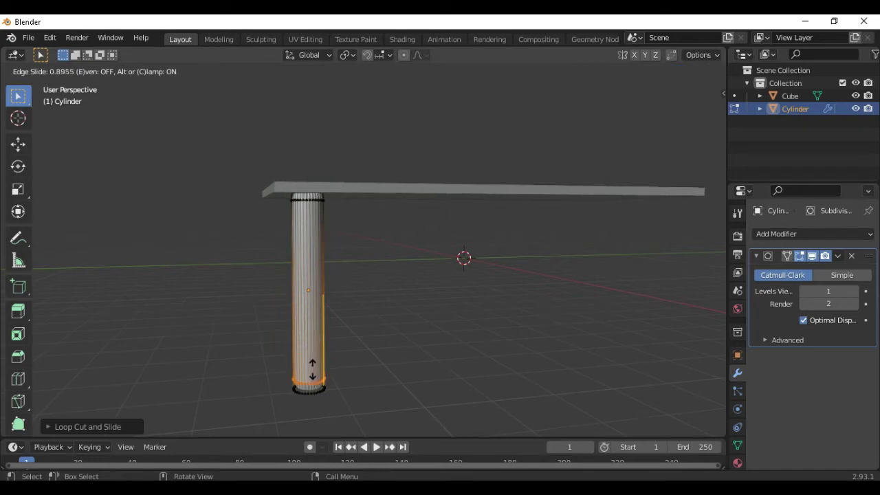
click(312, 369)
middle_drag(349, 348, 385, 324)
Add two more loops in the upper section and shrink one into a narrow neck
key(ctrl+r)
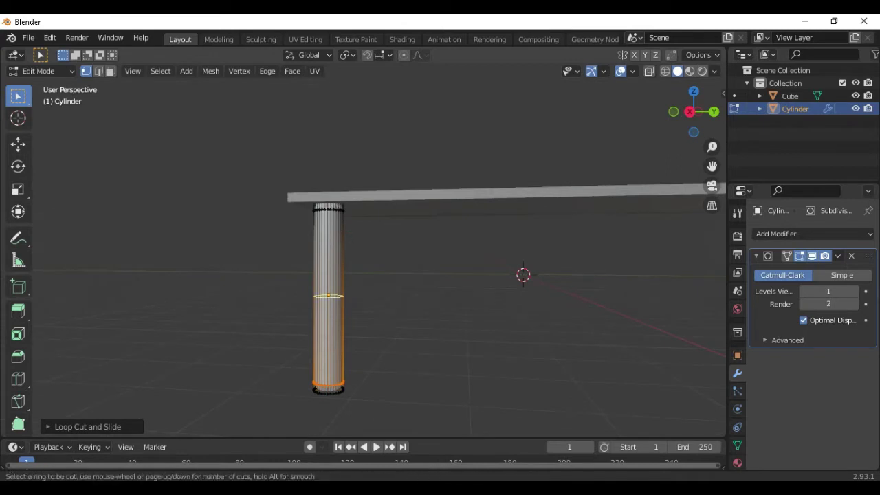
click(348, 236)
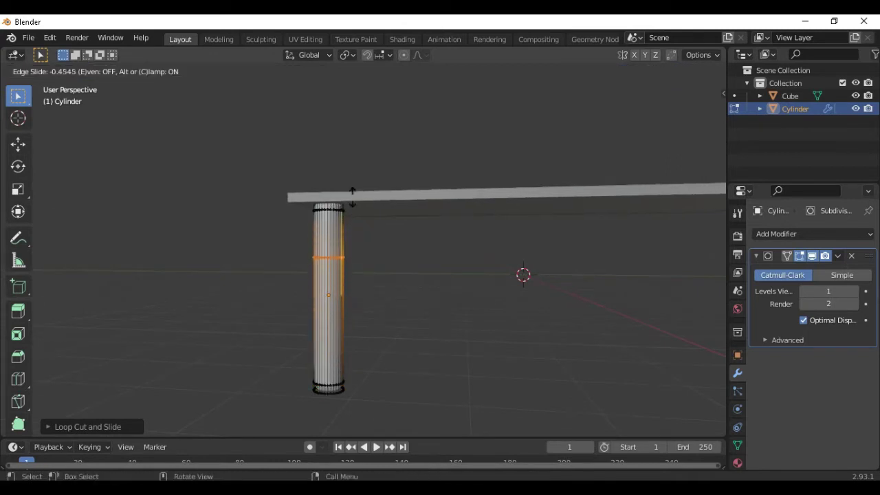
click(351, 197)
key(ctrl+r)
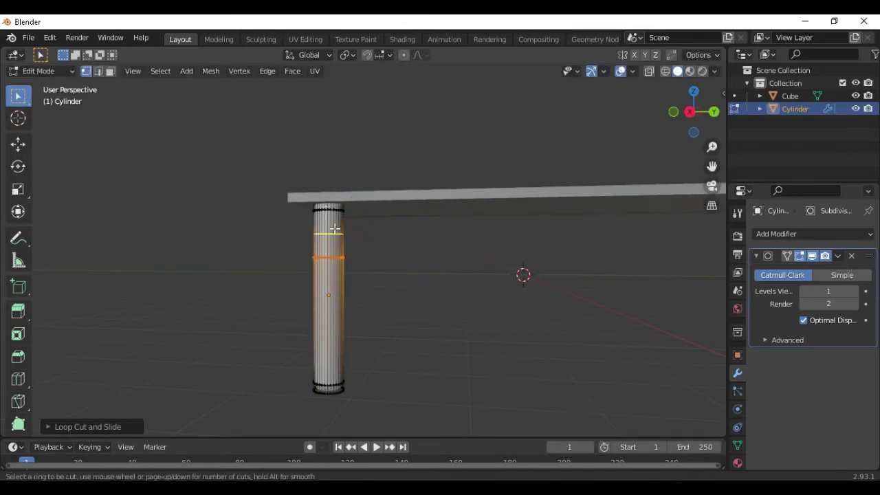
click(334, 228)
click(334, 230)
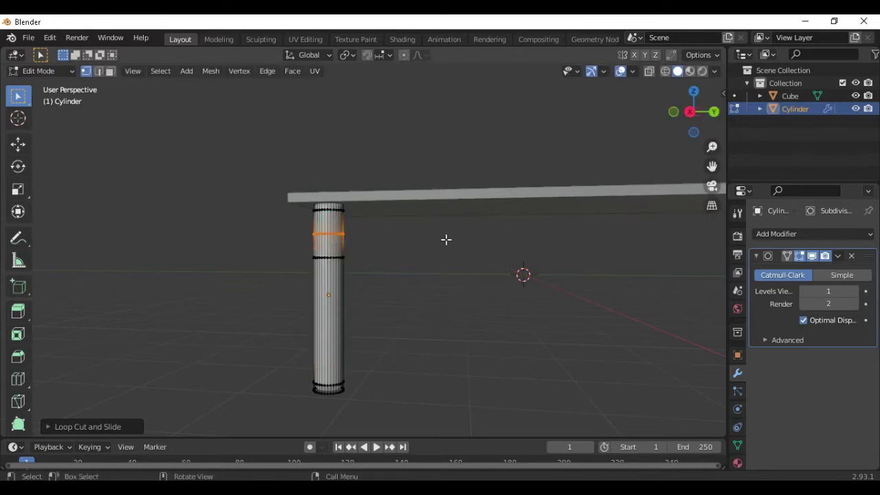
key(s)
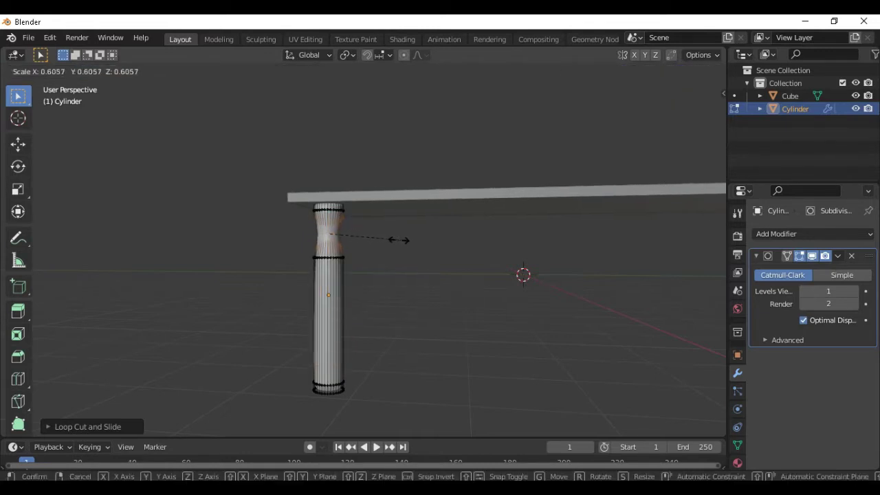
click(395, 239)
Add loops lower down and pinch a middle edge loop inward
key(ctrl+r)
click(333, 299)
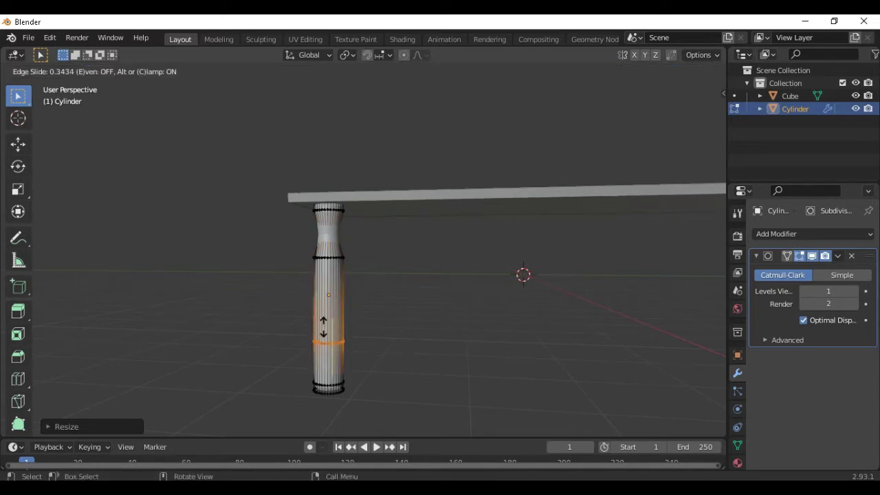
click(321, 341)
key(ctrl+r)
click(337, 303)
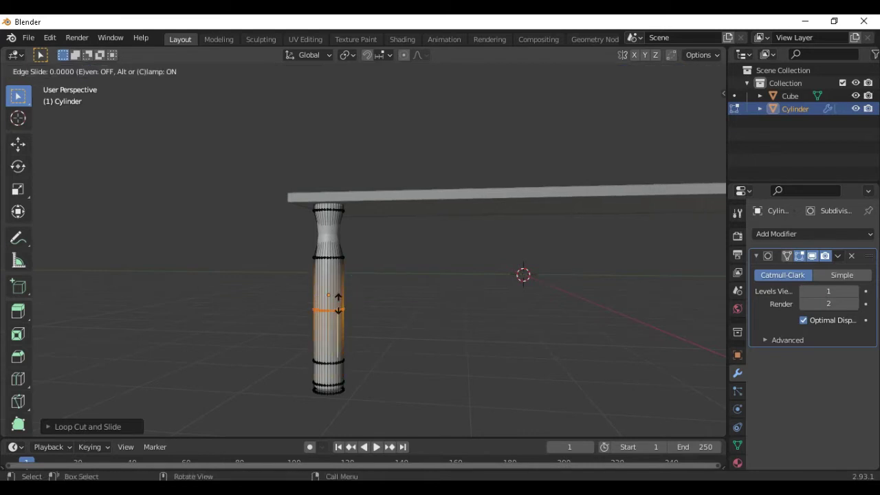
click(338, 303)
key(s)
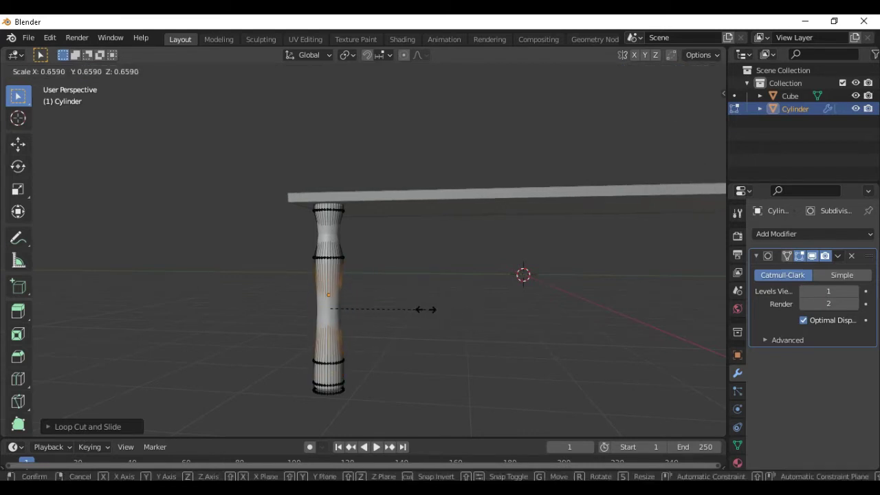
click(413, 309)
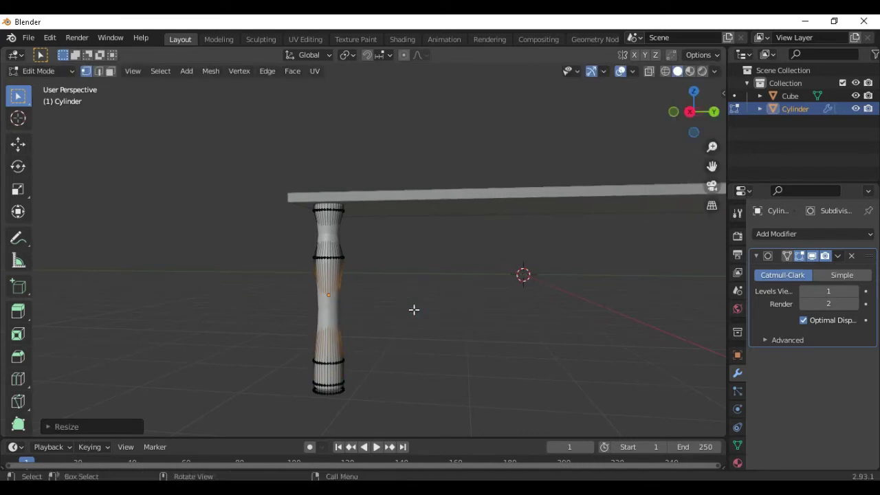
click(413, 309)
Shrink the leg's bottom face, extrude it downward, and widen it into a flared foot
key(2)
middle_drag(393, 318, 343, 246)
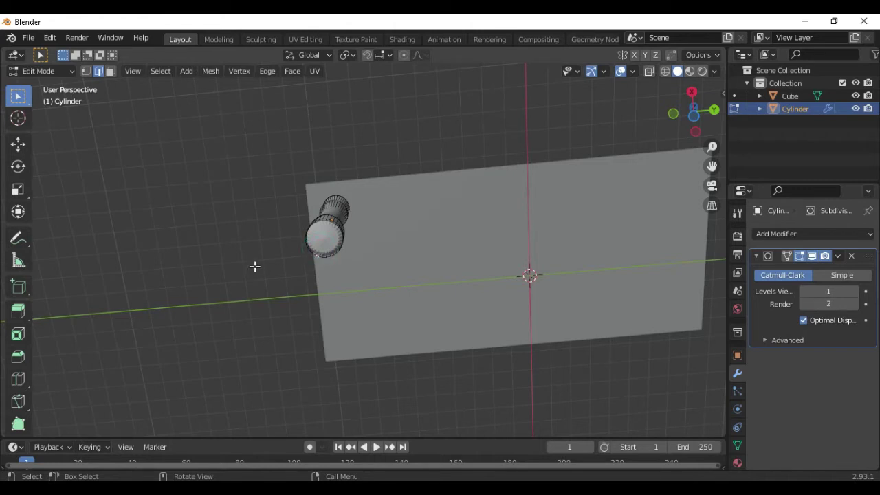
key(3)
middle_drag(326, 236, 359, 351)
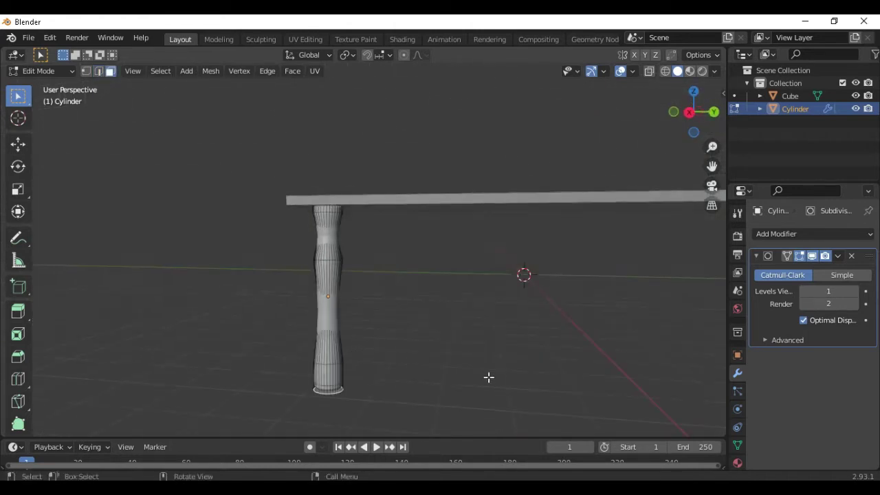
key(s)
click(415, 381)
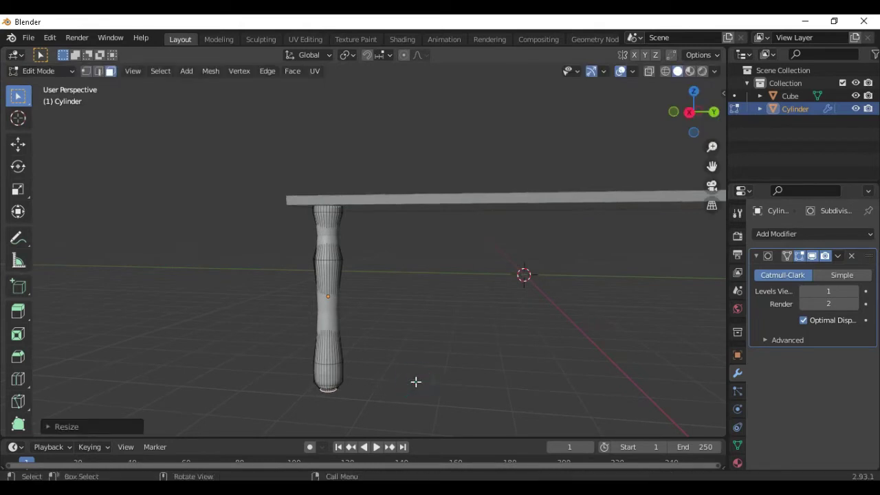
key(e)
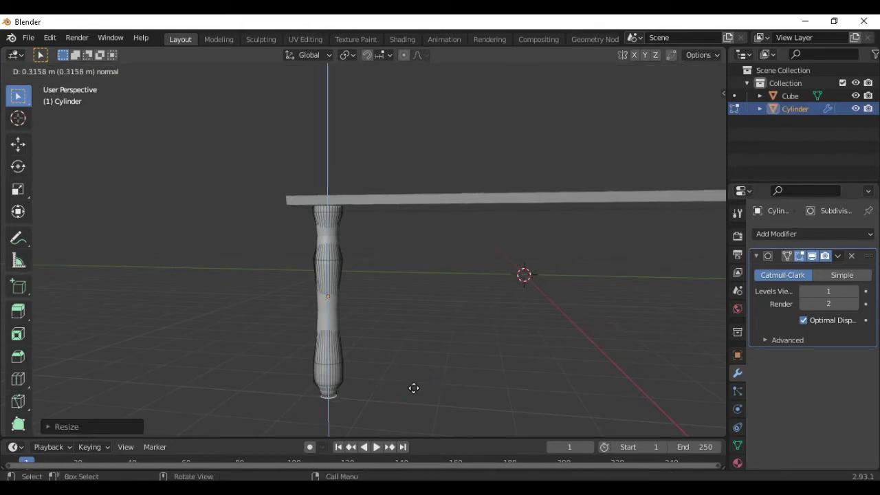
click(409, 386)
key(s)
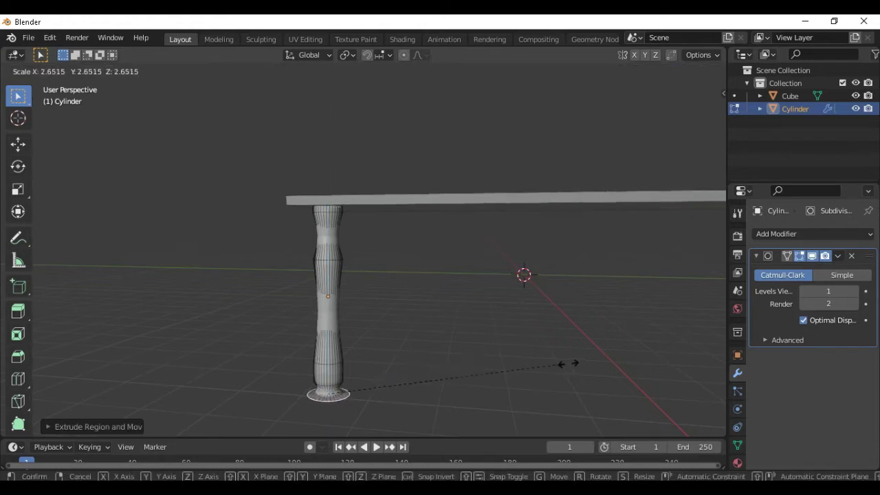
click(646, 357)
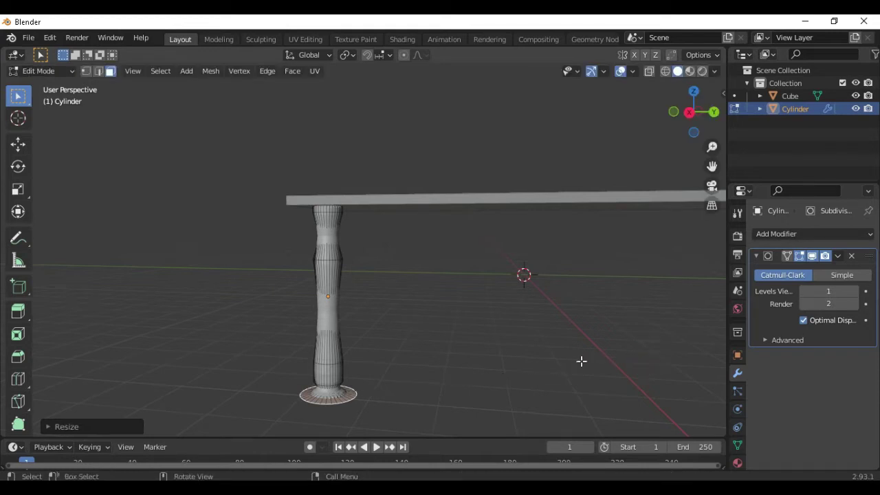
Return to Object Mode and set the Subdivision modifier's viewport level to 3
key(Tab)
middle_drag(418, 336, 432, 285)
click(832, 292)
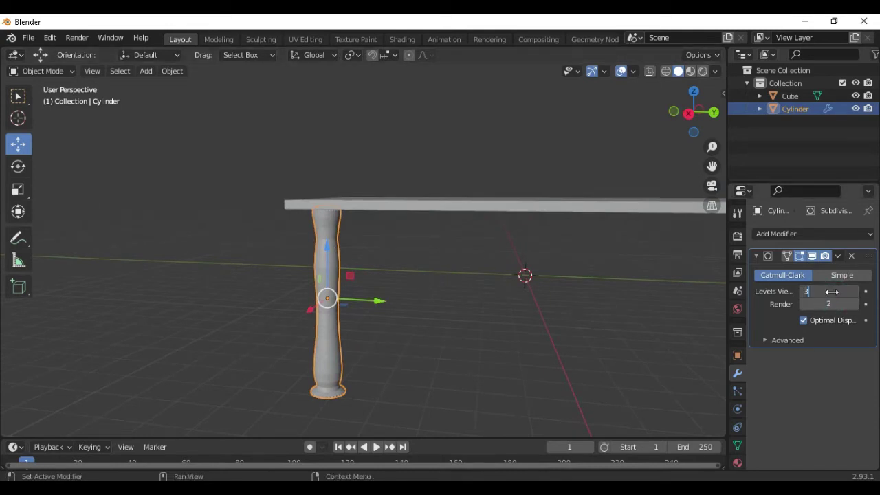
key(Return)
click(503, 340)
middle_drag(482, 346, 423, 247)
From the bottom view, duplicate the leg along X to the opposite corner
key(grave)
click(427, 327)
click(421, 227)
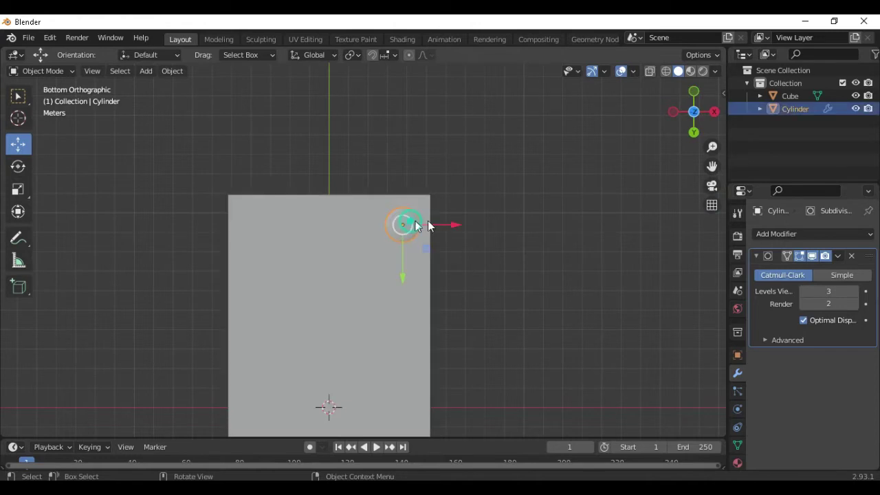
key(shift+d)
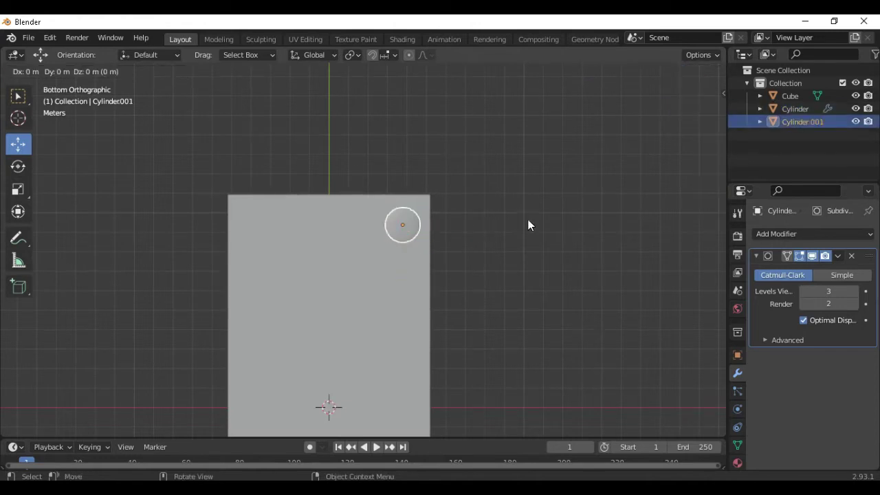
right_click(528, 219)
key(g)
key(x)
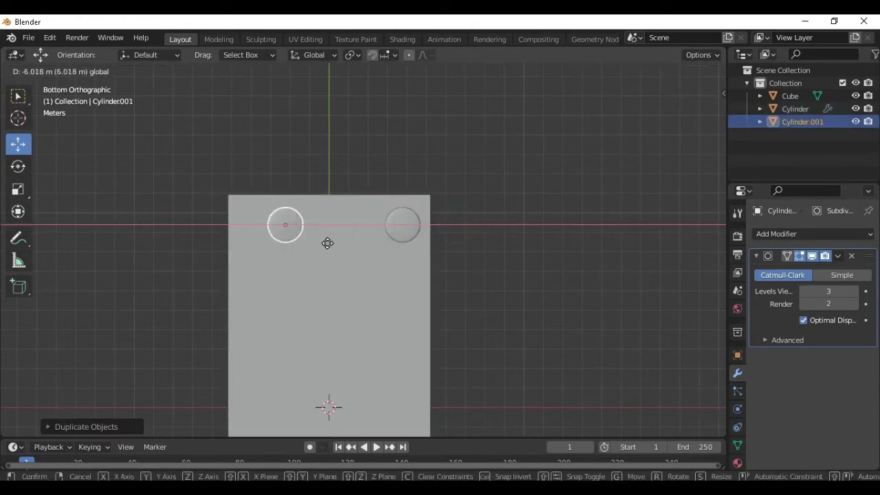
click(311, 245)
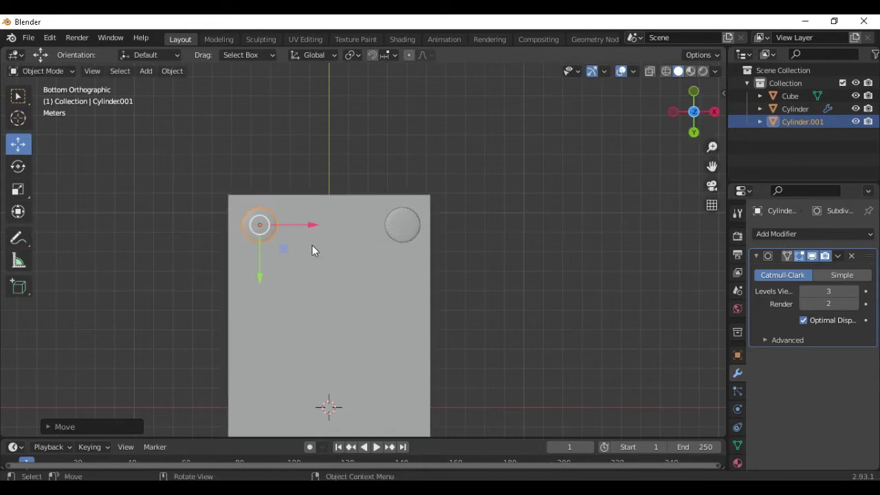
Duplicate both legs along Y to the far corners, giving four legs, and select the tabletop
click(416, 227)
scroll(457, 224, down, 4)
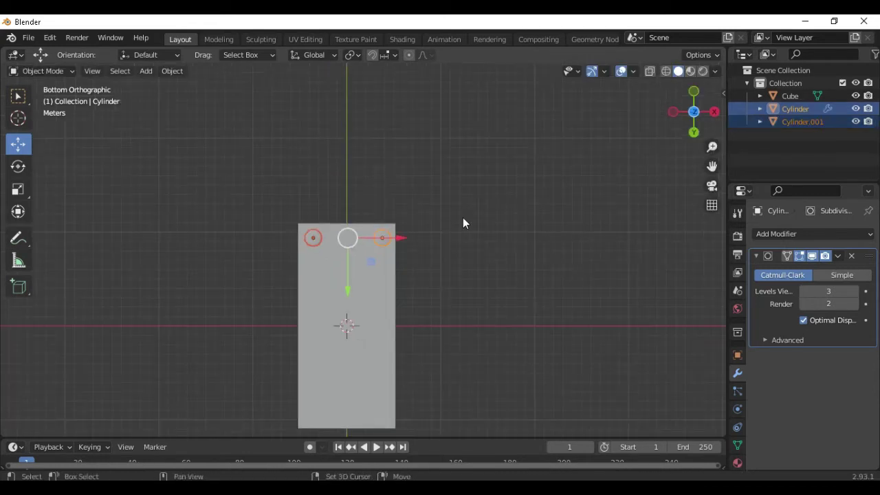
key(shift+d)
right_click(463, 219)
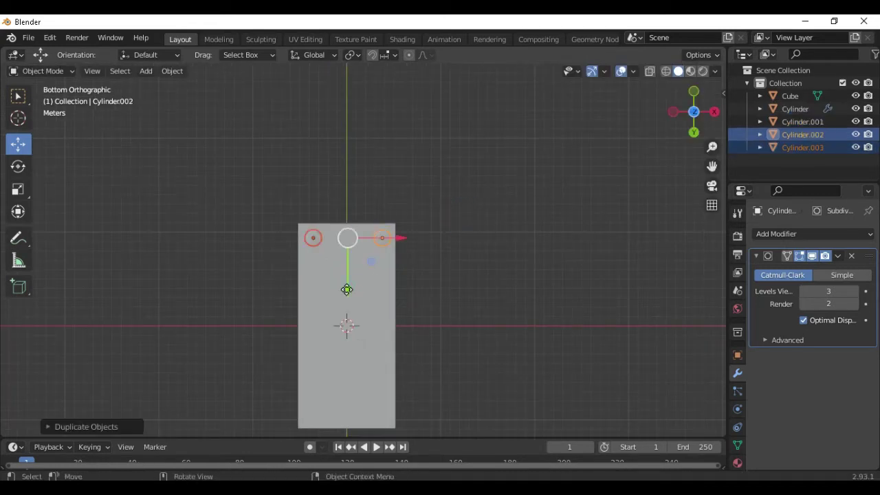
key(g)
key(y)
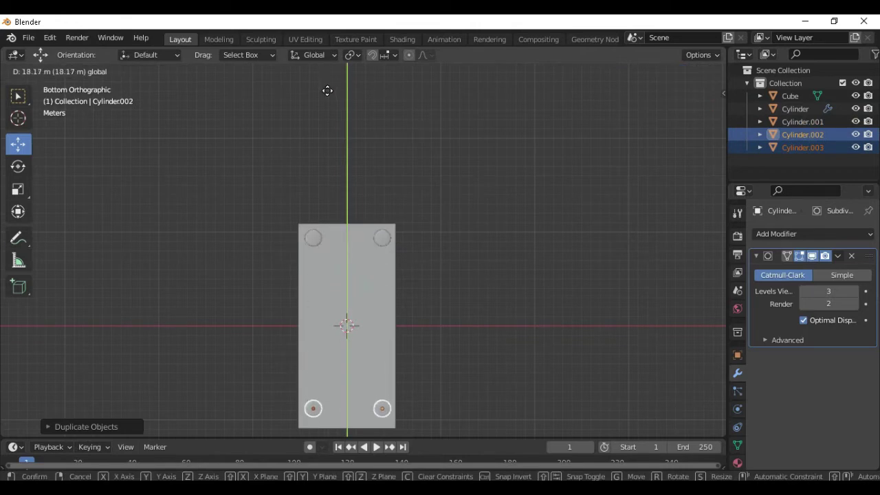
click(328, 92)
middle_drag(408, 104, 323, 282)
click(453, 230)
middle_drag(417, 287, 497, 255)
Duplicate the tabletop and move the copy down to shelf height between the legs
key(shift+d)
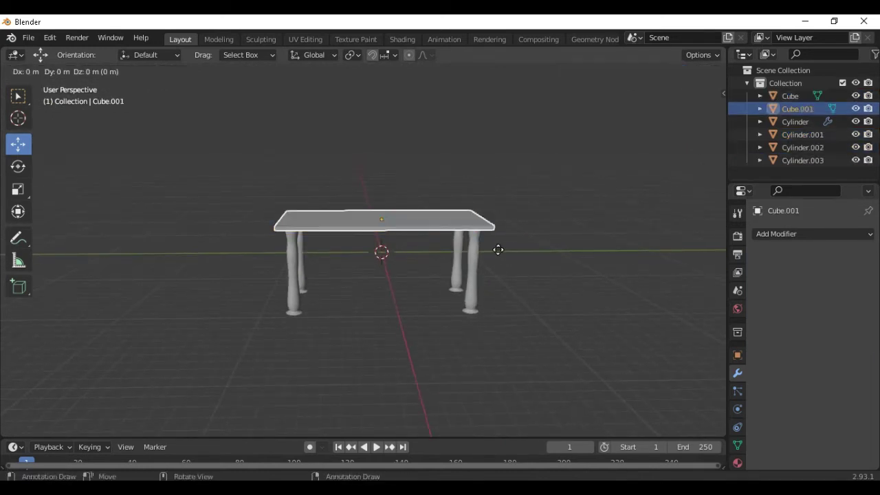
click(498, 249)
drag(385, 180, 379, 243)
click(618, 287)
middle_drag(544, 272, 436, 277)
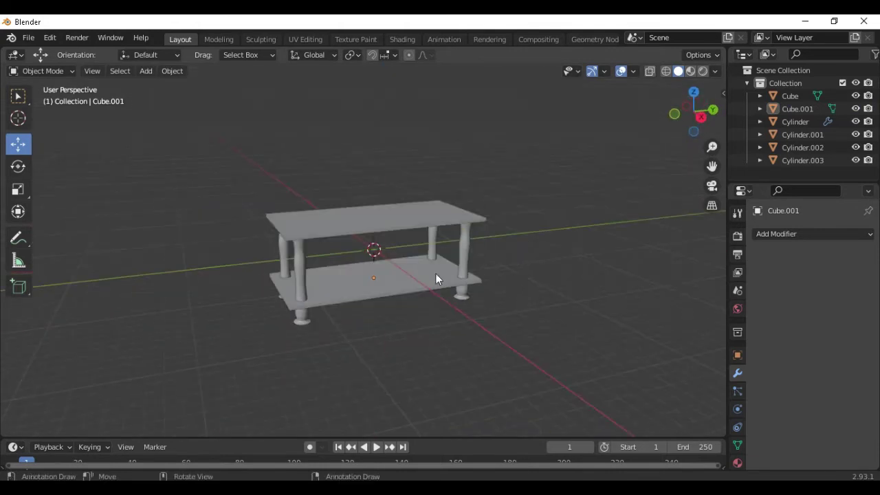
Scale the lower shelf thinner along Z
click(436, 277)
middle_drag(509, 277, 556, 279)
scroll(557, 278, up, 3)
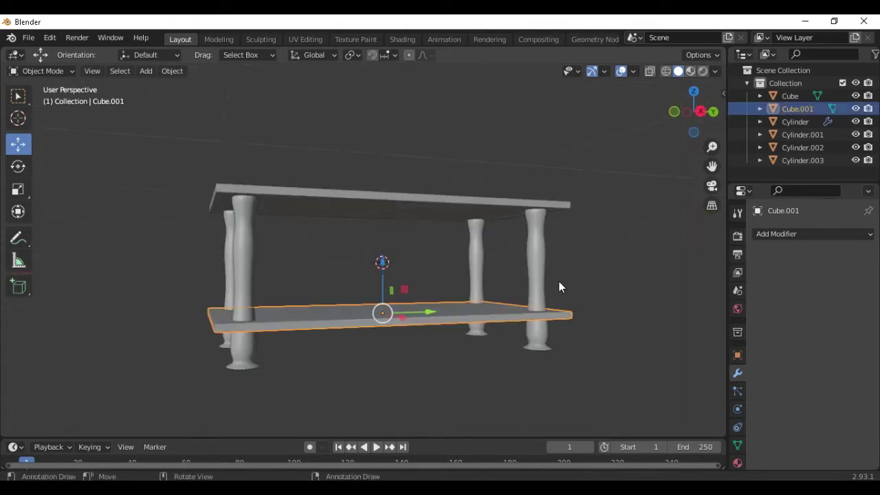
key(s)
key(z)
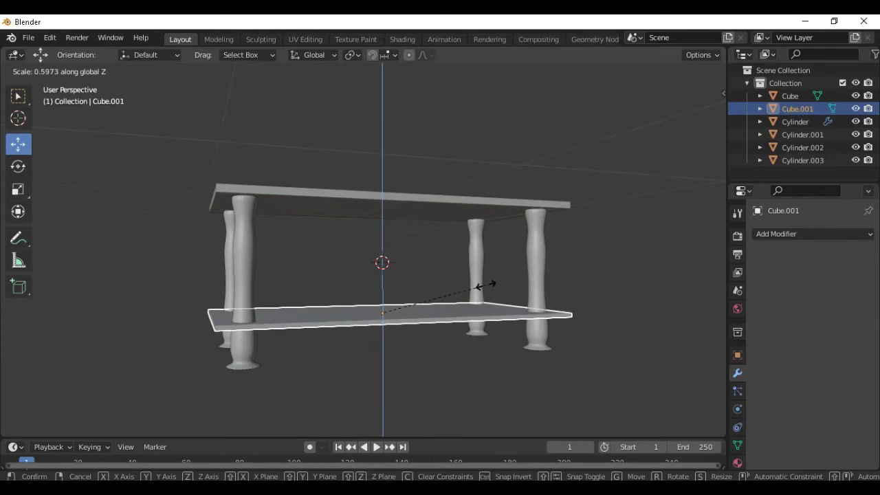
click(484, 284)
middle_drag(484, 285, 655, 380)
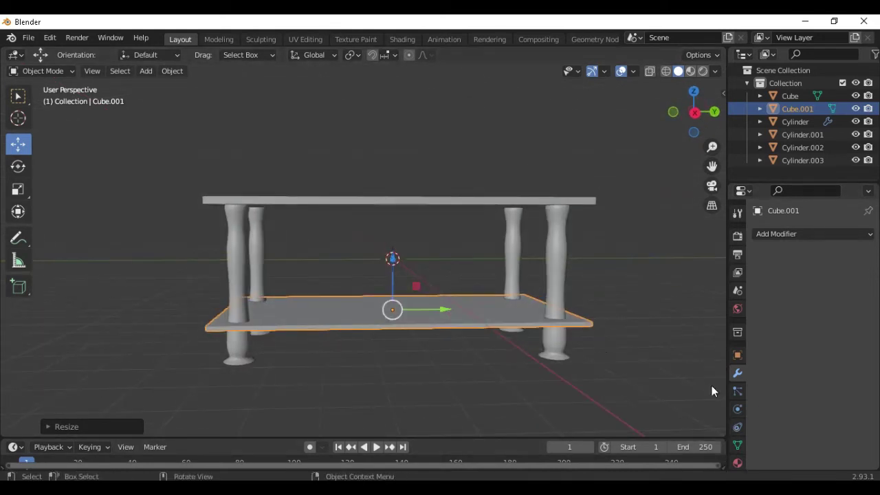
Show the tabletop's Material settings with its white Principled BSDF surface
click(737, 463)
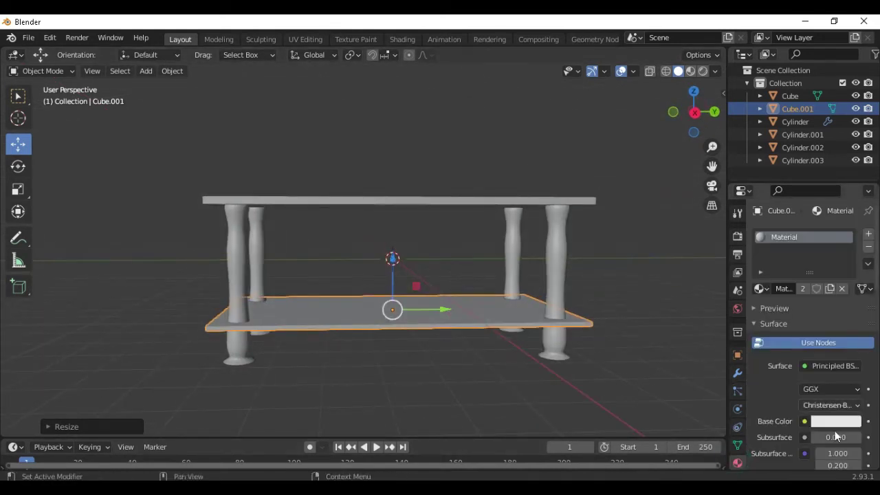
click(340, 377)
middle_drag(393, 343, 459, 335)
middle_drag(405, 363, 473, 317)
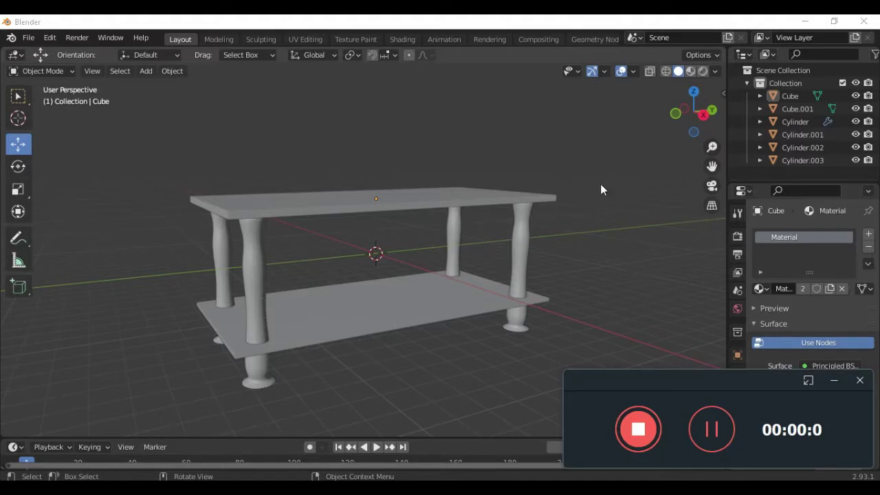
click(832, 380)
middle_drag(486, 227, 482, 203)
Minimize Blender and arrange the wood texture and screenshot images on the desktop
click(803, 22)
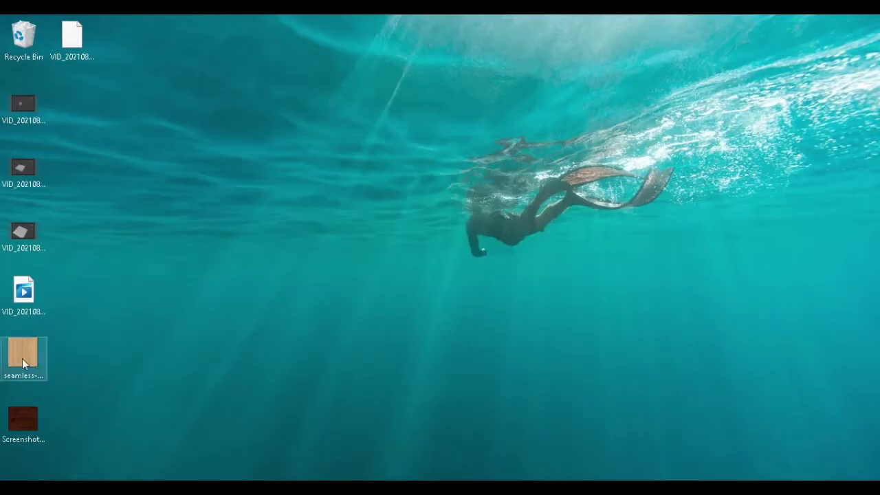
drag(135, 363, 174, 357)
drag(22, 419, 219, 422)
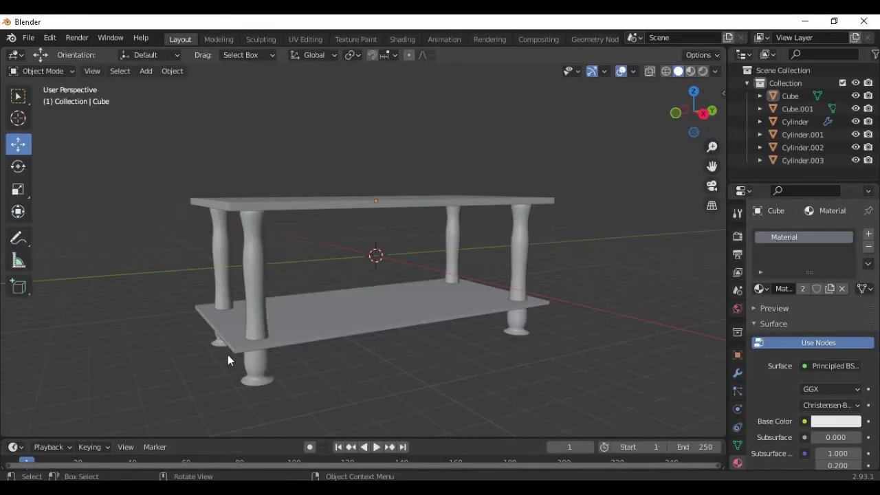
middle_drag(227, 355, 240, 323)
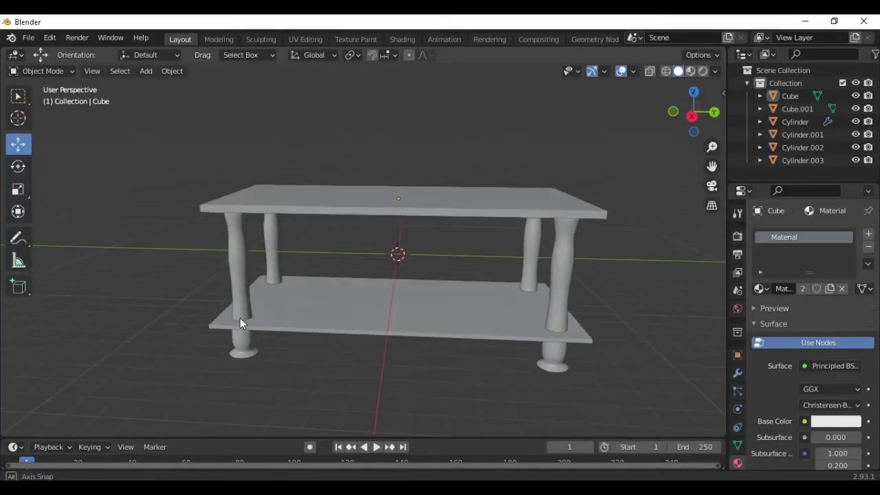
Select the tabletop, switch to Shading, and enable the high-quality performance render option
click(402, 209)
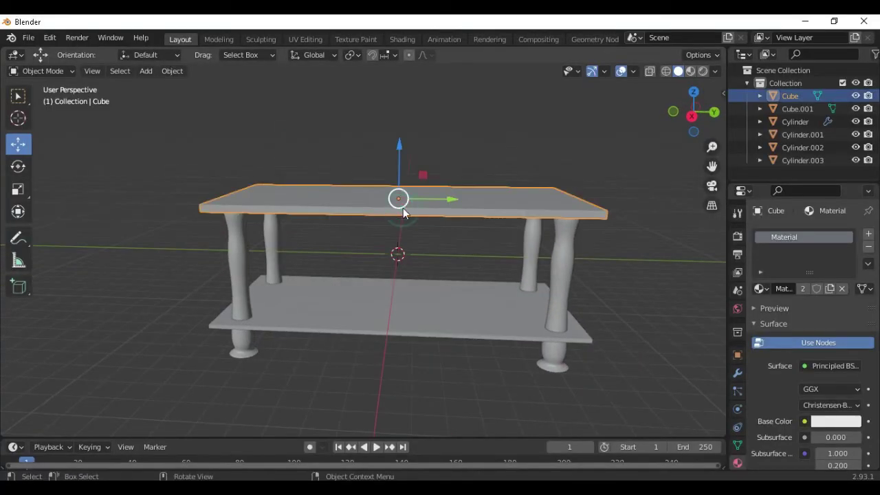
click(396, 36)
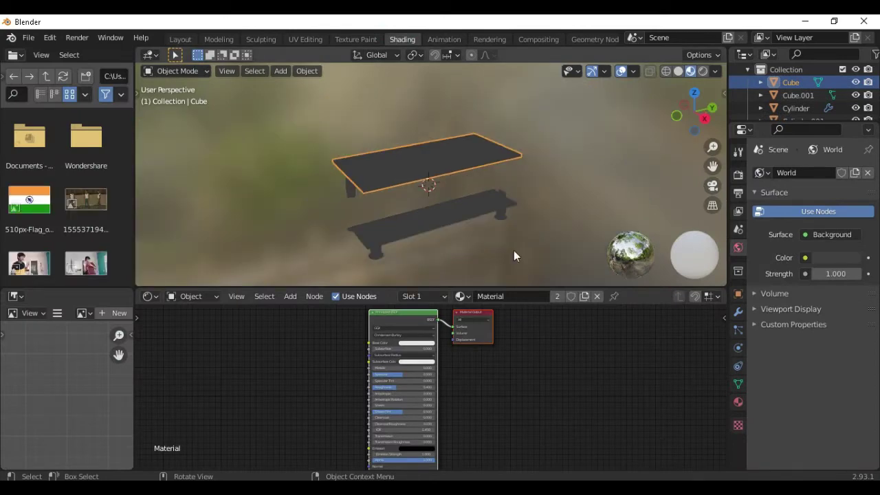
click(737, 174)
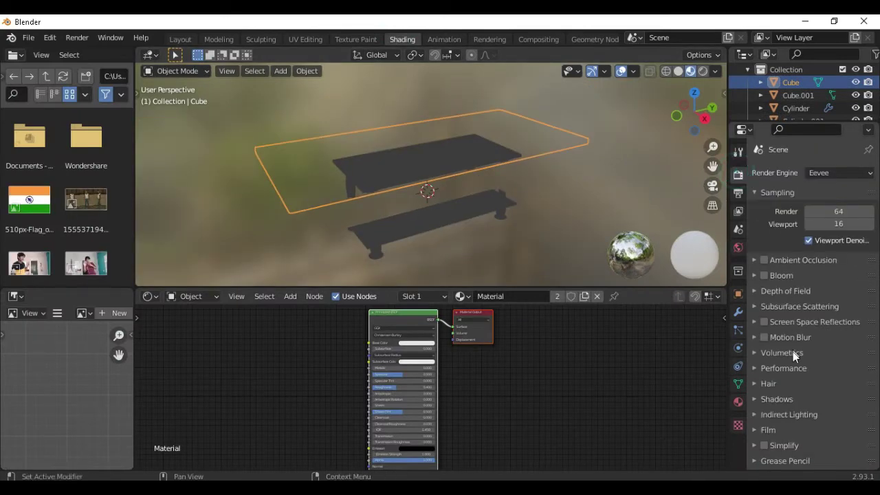
click(783, 366)
click(802, 386)
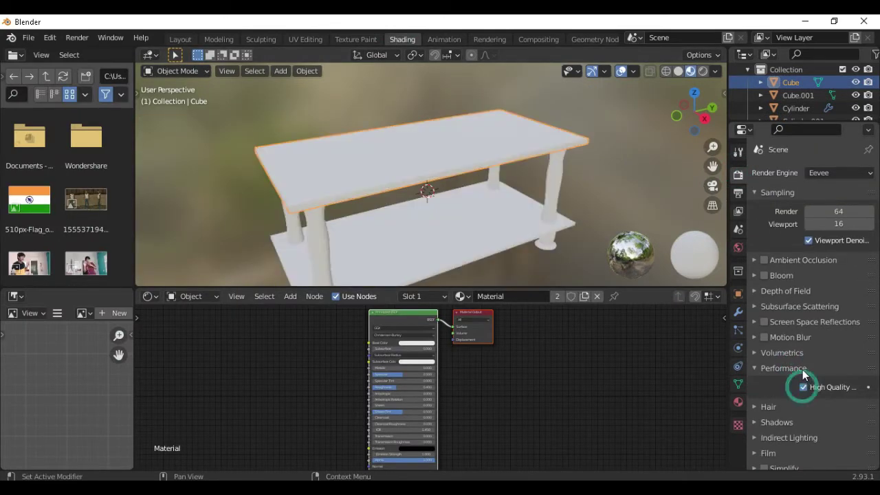
click(800, 369)
middle_drag(573, 160, 527, 132)
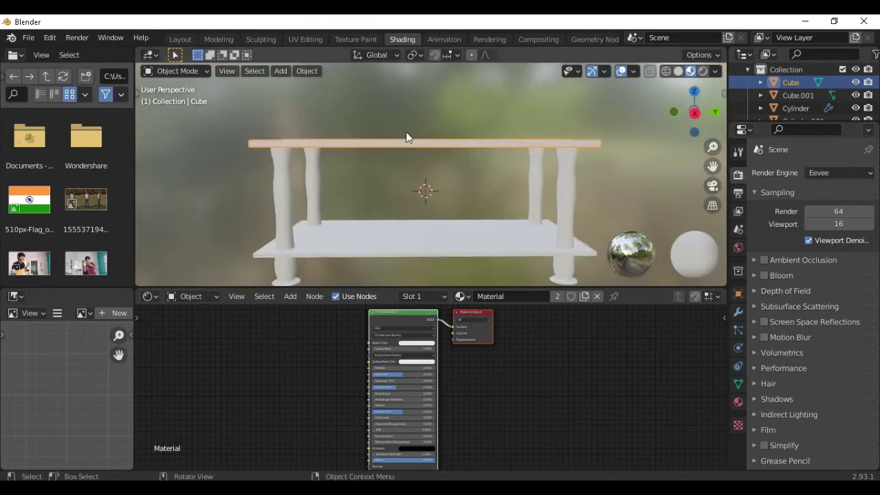
scroll(414, 375, up, 3)
Add an Image Texture node linked to Base Color and open its image file browser
click(292, 299)
click(292, 313)
text(image)
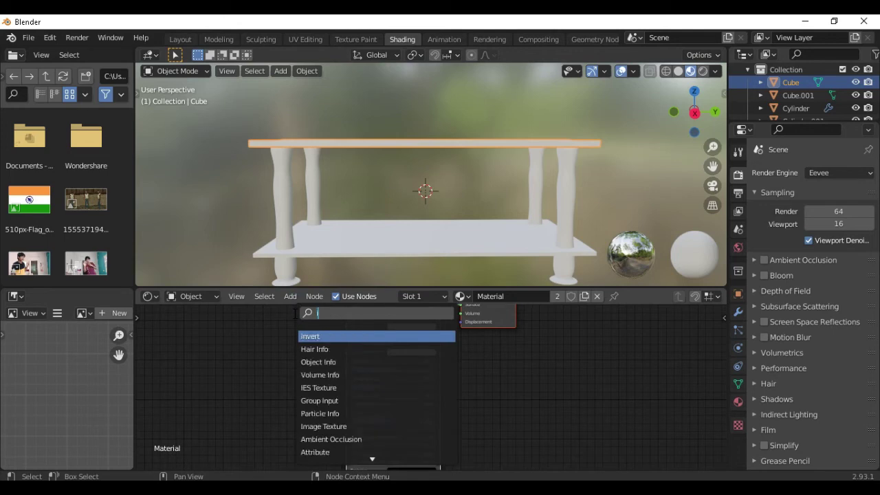
key(Return)
click(179, 344)
drag(315, 345, 343, 328)
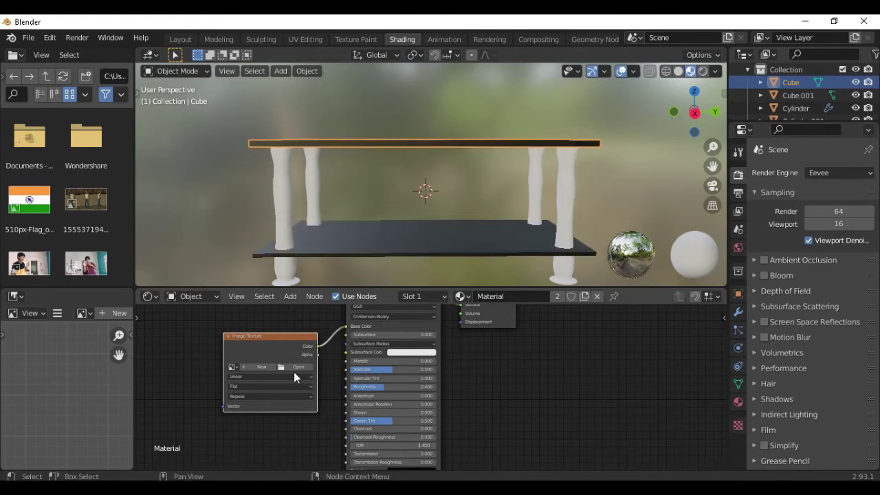
middle_drag(320, 223, 294, 251)
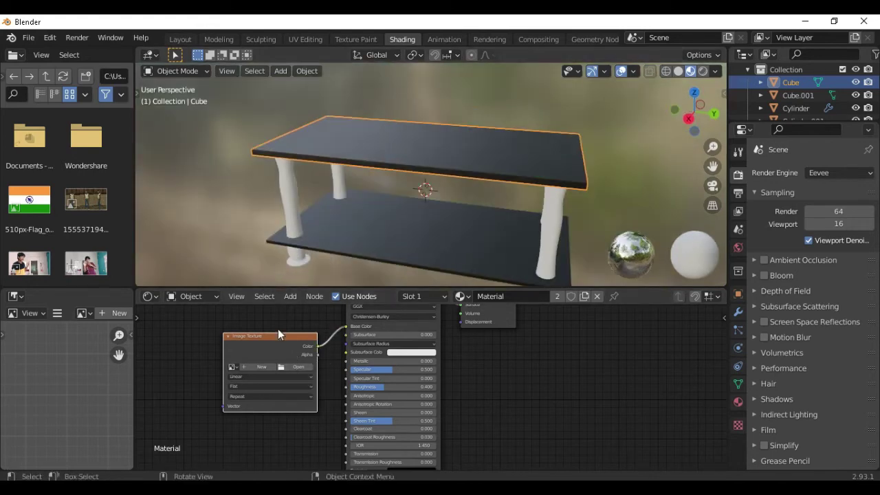
click(299, 369)
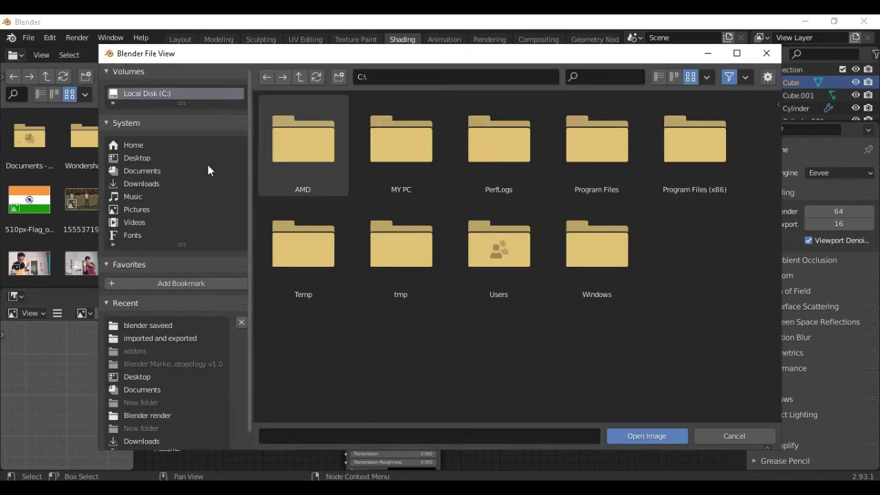
Load the dark wood screenshot from the Desktop into the Image Texture node
click(177, 159)
click(291, 143)
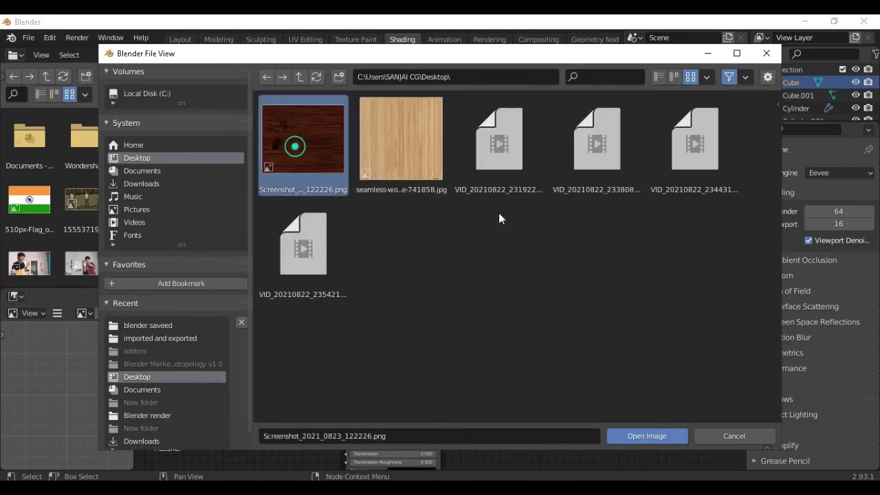
click(639, 437)
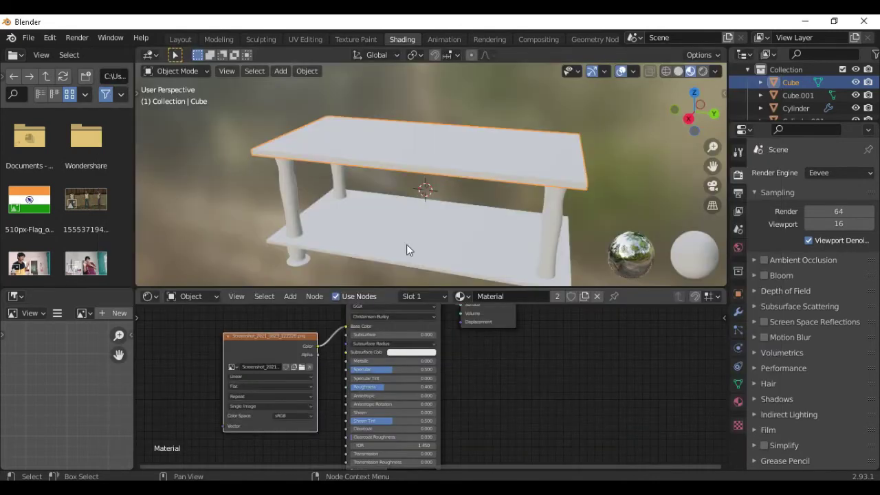
scroll(357, 179, up, 5)
middle_drag(357, 178, 383, 228)
Set the material's Roughness to 1.000 and lower Specular to 0.300
scroll(471, 220, up, 5)
scroll(471, 215, down, 6)
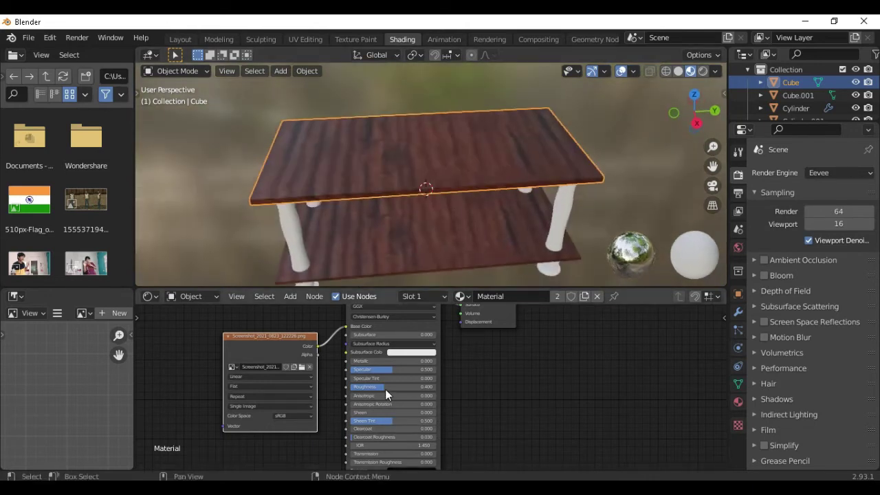
mouse_move(380, 386)
mouse_down()
mouse_move(430, 386)
mouse_move(354, 387)
mouse_move(429, 386)
mouse_up()
scroll(354, 184, up, 5)
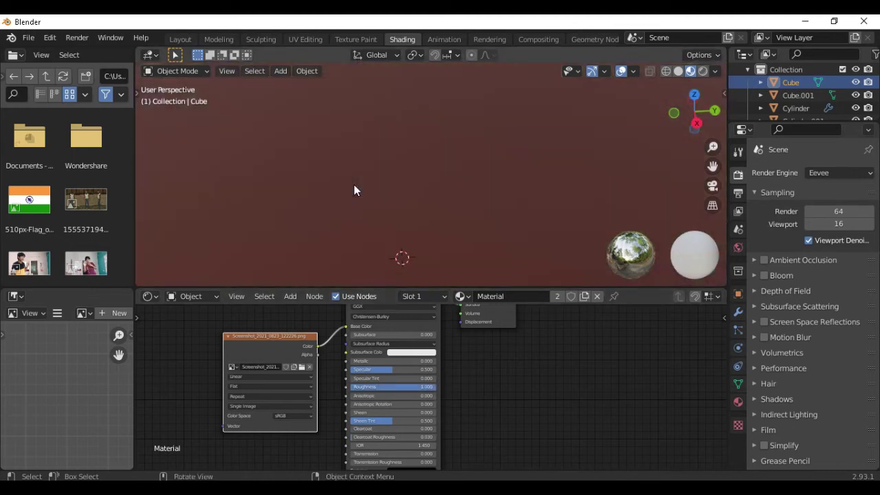
scroll(354, 184, down, 4)
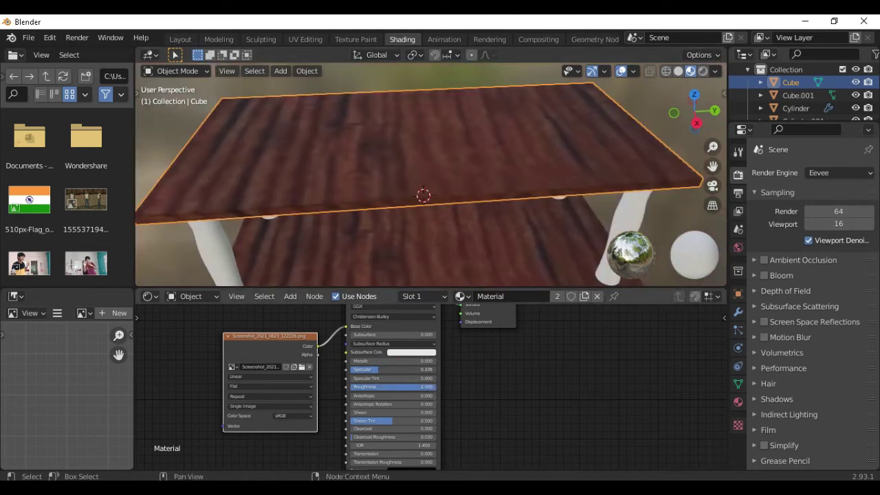
drag(362, 369, 397, 369)
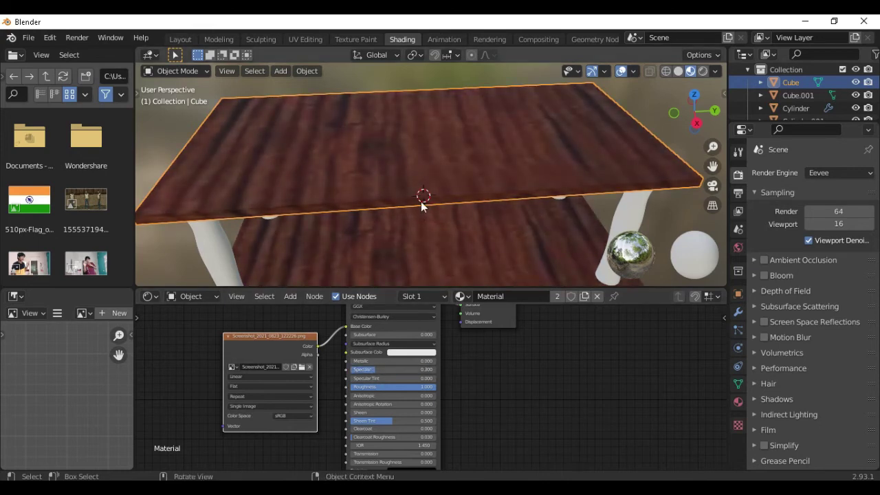
scroll(438, 164, down, 6)
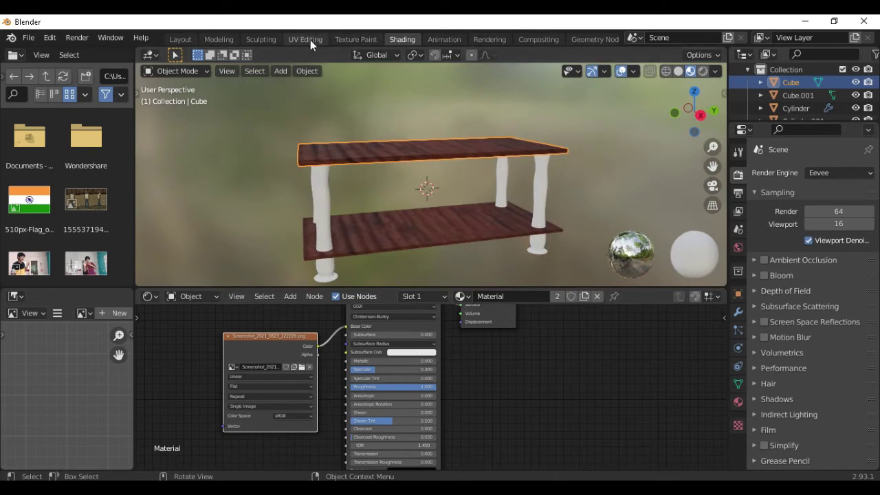
In UV Editing, select and scale up the tabletop UVs, undoing a trial vertex stretch
click(309, 40)
scroll(537, 241, down, 4)
middle_drag(522, 206, 563, 188)
scroll(563, 187, down, 4)
scroll(179, 226, down, 2)
drag(142, 141, 286, 424)
key(s)
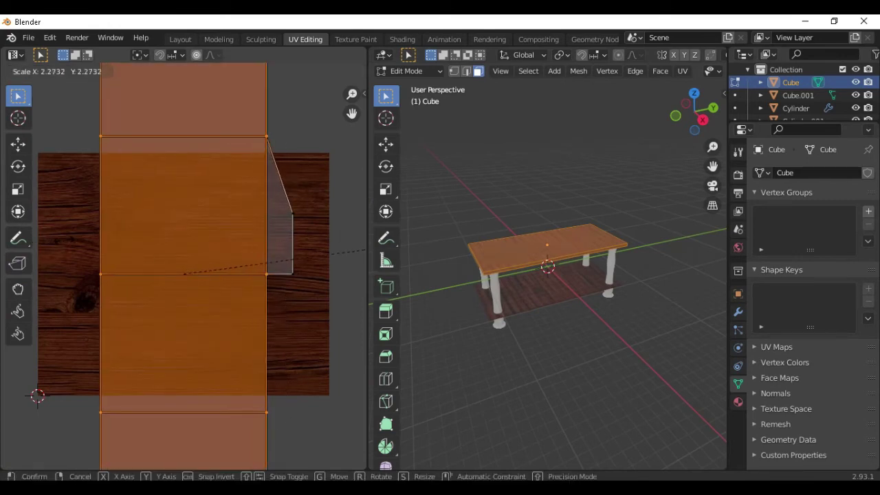
click(283, 235)
drag(273, 202, 312, 281)
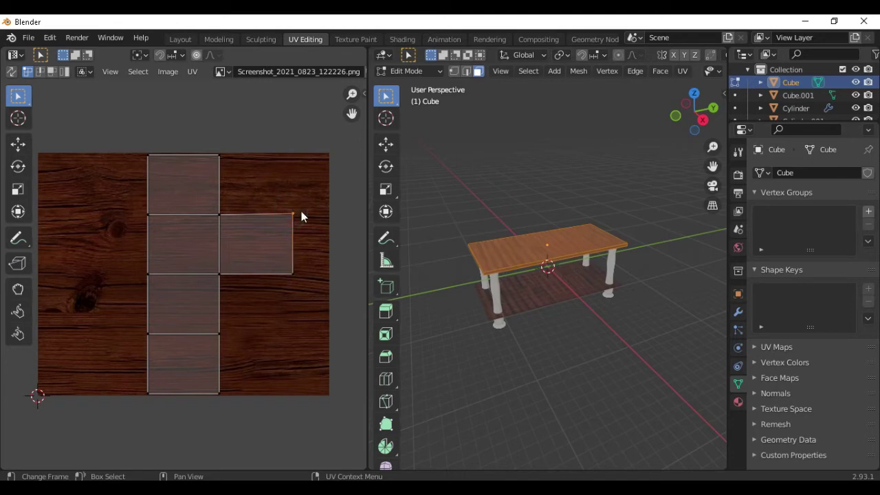
drag(285, 192, 322, 318)
click(17, 143)
drag(292, 244, 134, 138)
key(ctrl+z)
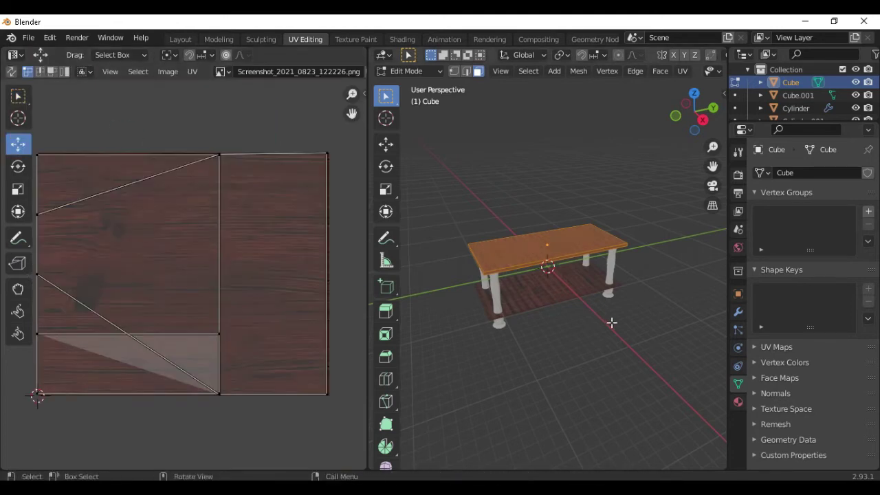
Select the whole tabletop UV layout, rotate it about 64°, and resize it
scroll(593, 307, up, 5)
middle_drag(592, 307, 613, 341)
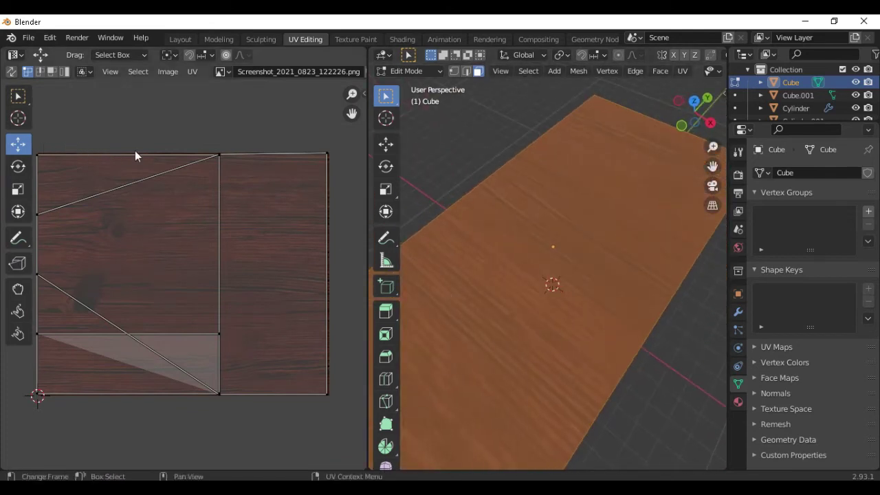
scroll(110, 152, down, 2)
drag(93, 152, 290, 376)
click(12, 167)
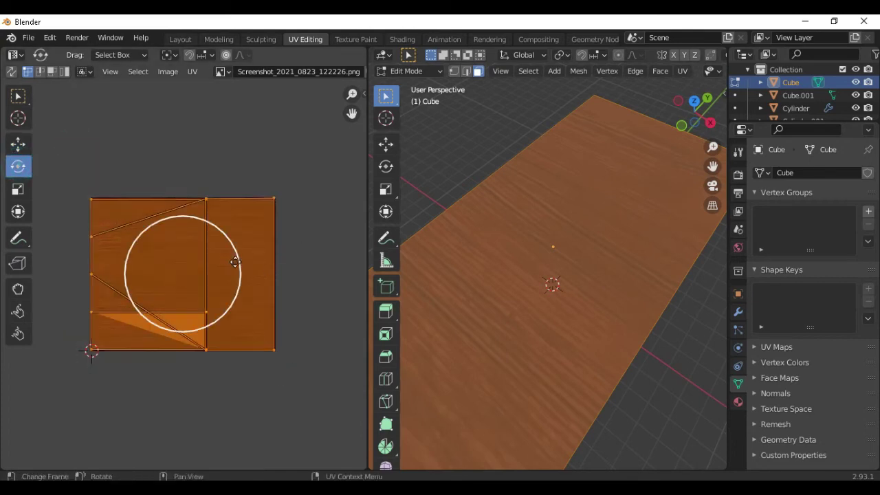
drag(239, 266, 249, 350)
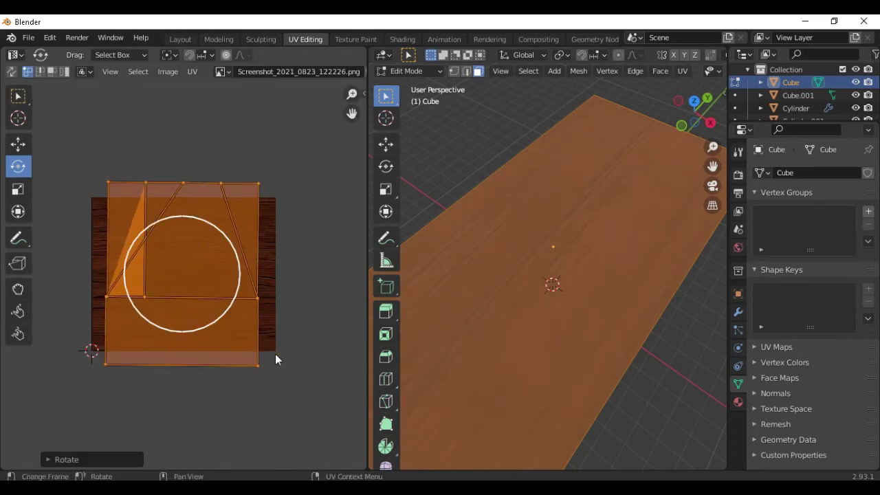
key(s)
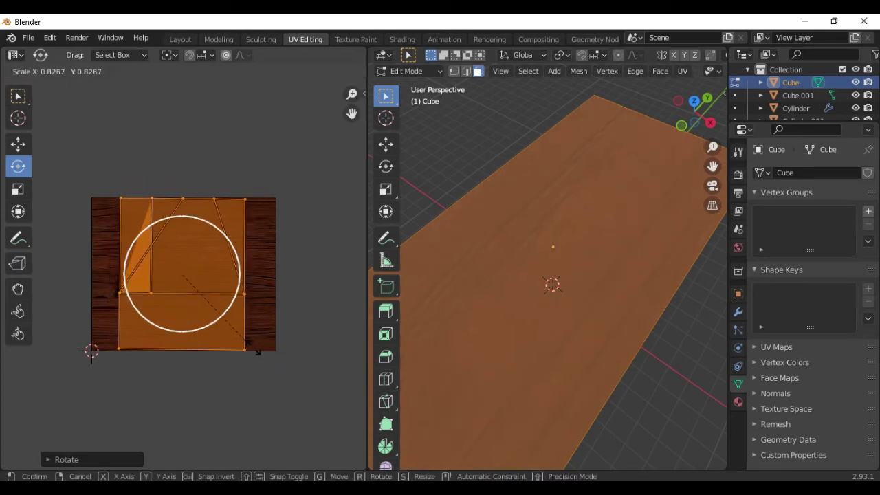
click(253, 347)
Stretch the UVs along Y then X to fill the image, deselect, and exit Edit Mode
key(s)
key(y)
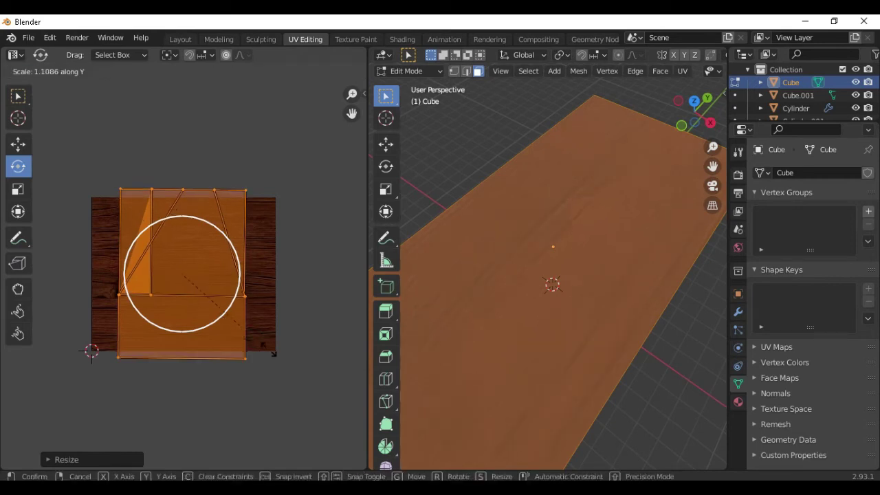
click(254, 348)
key(s)
key(x)
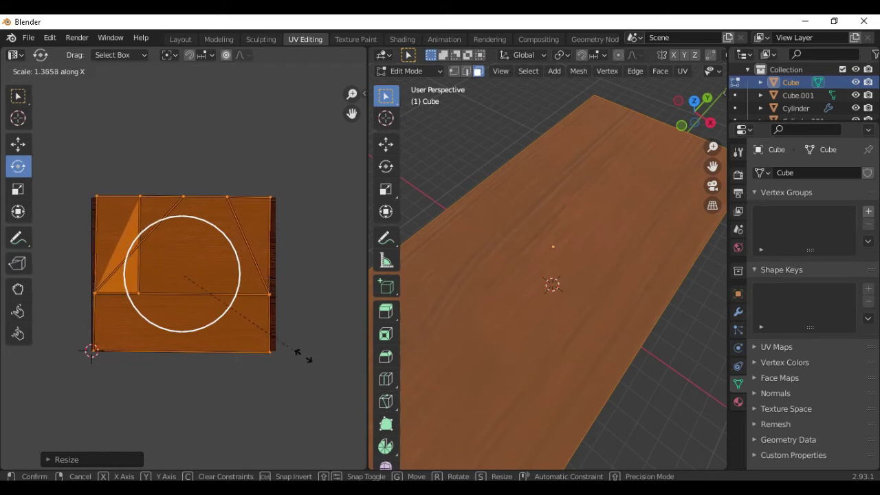
click(307, 359)
key(alt+a)
middle_drag(550, 296, 501, 315)
key(Tab)
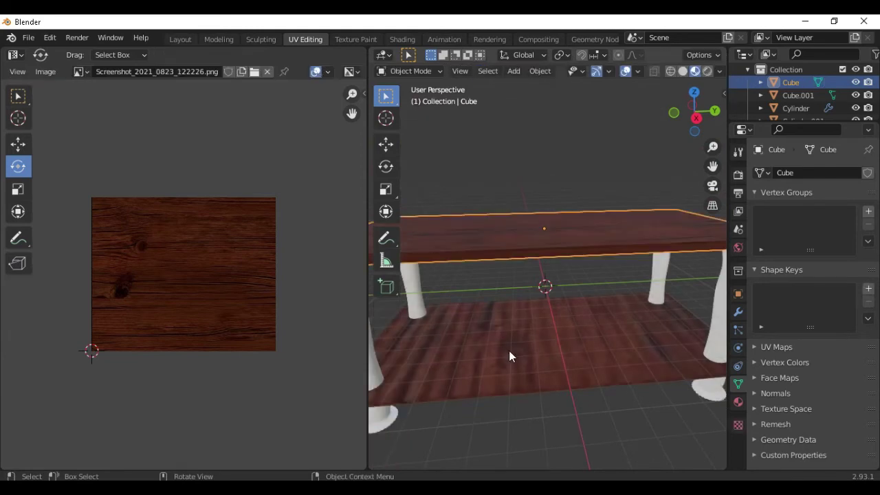
Scale Cube.001's lower-shelf UVs up about 3.98× and return to the Shading workspace
click(508, 351)
key(Tab)
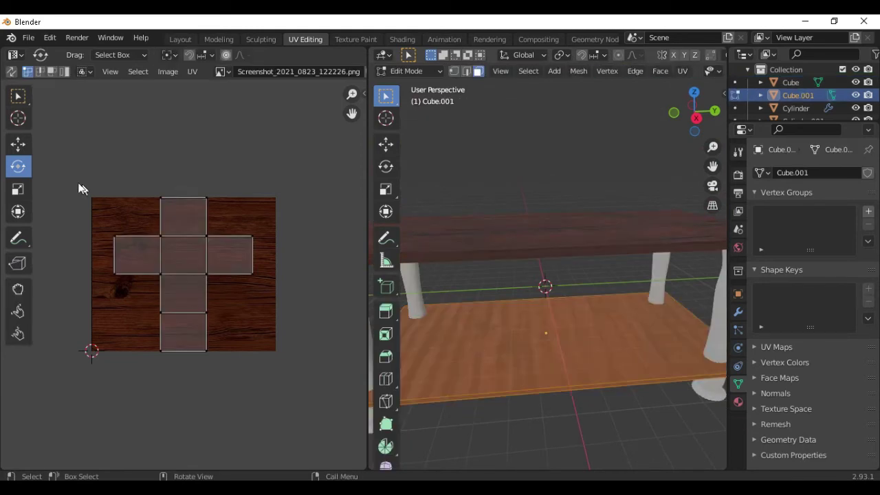
drag(106, 176, 272, 357)
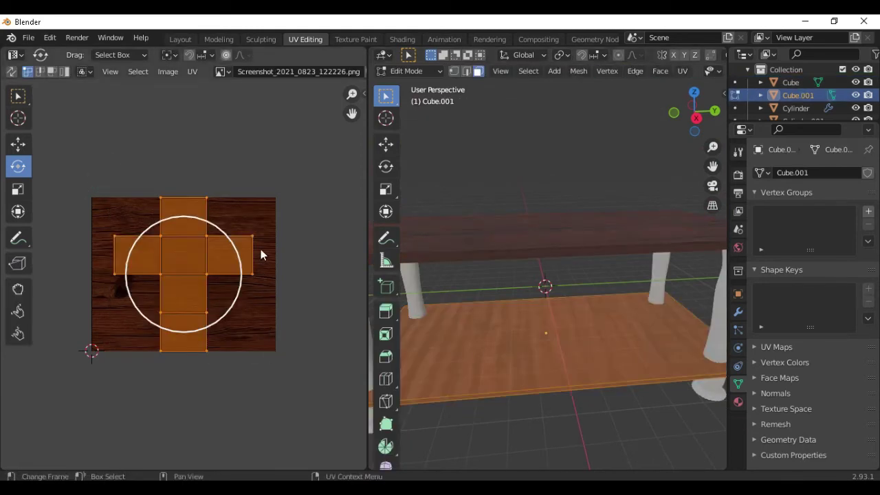
key(s)
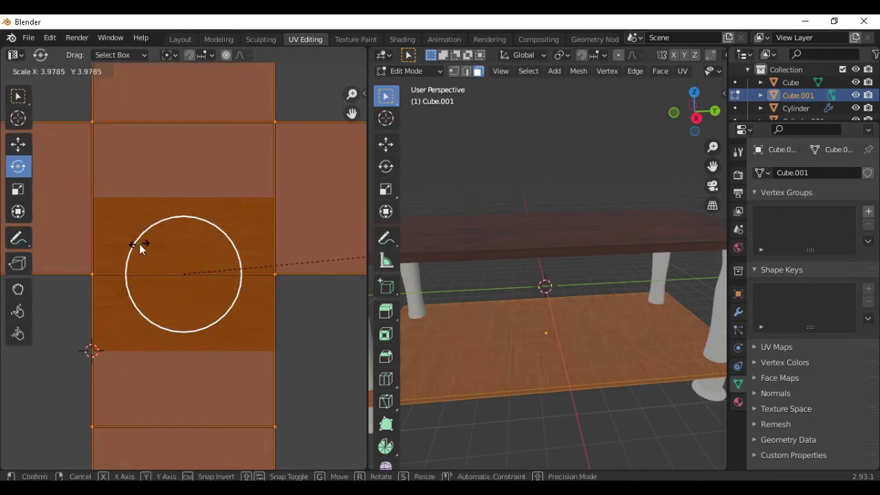
click(139, 249)
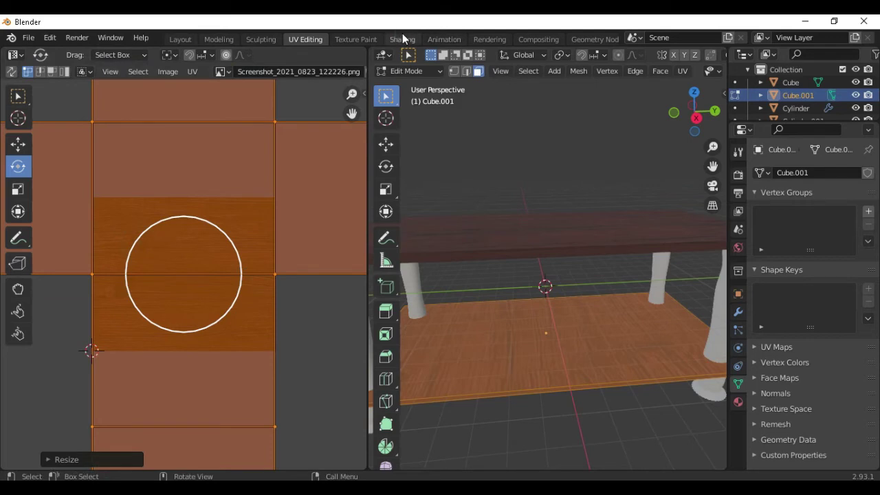
click(402, 39)
click(539, 197)
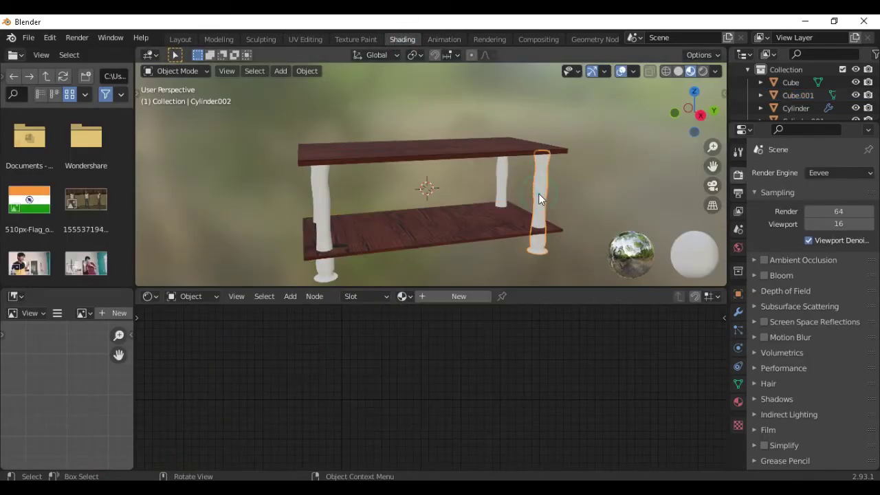
Select the right front leg and create a new material for it
shift+click(495, 184)
shift+click(314, 204)
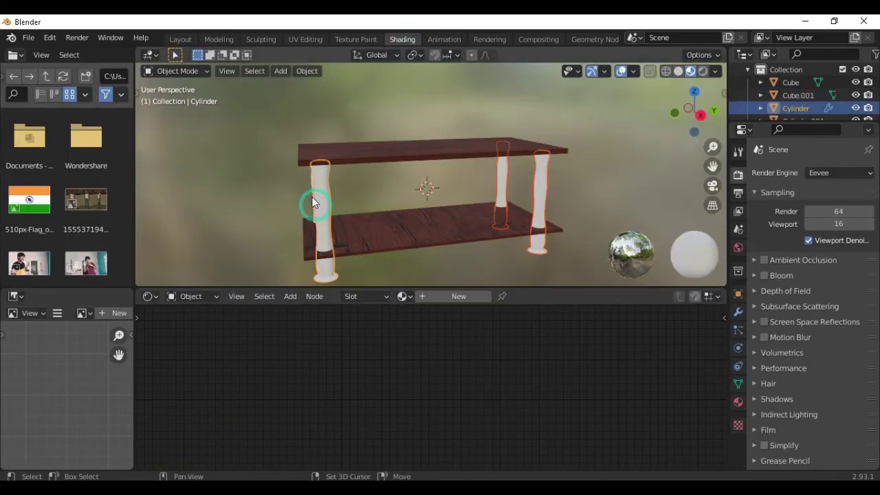
middle_drag(335, 198, 560, 244)
click(561, 244)
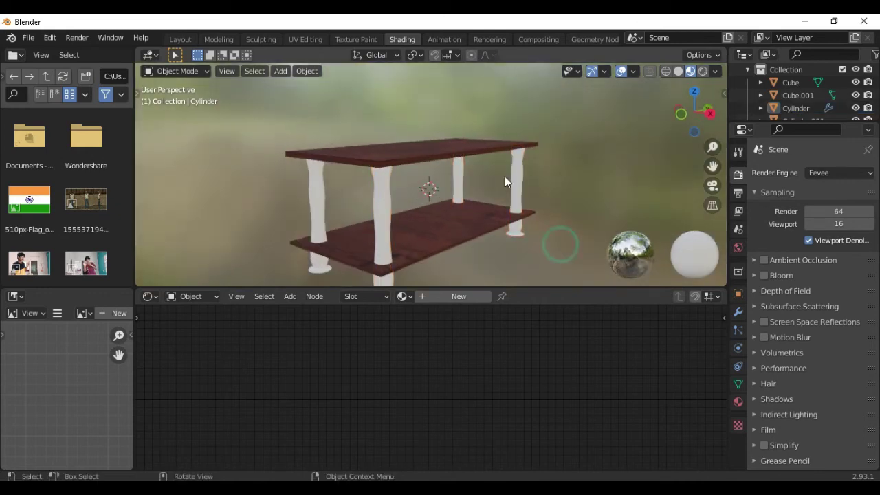
click(513, 182)
click(454, 295)
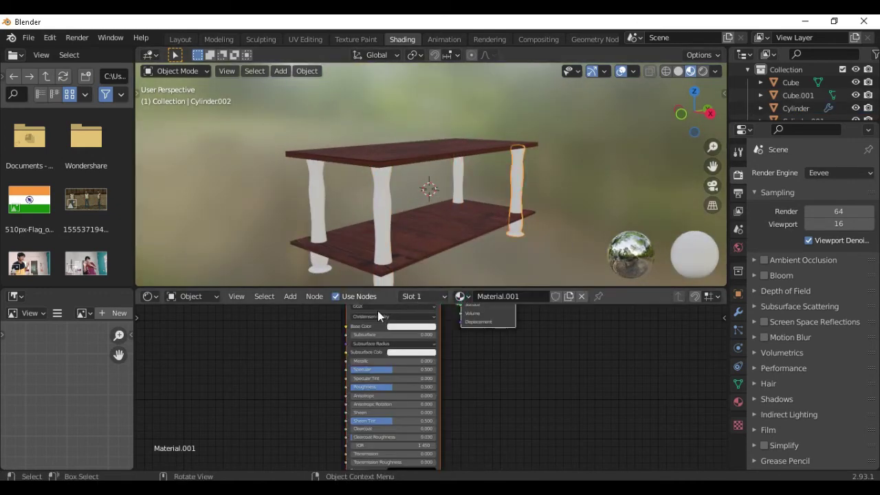
Feed an Image Texture node with the seamless wood image from the Desktop into Base Color
click(290, 296)
click(299, 310)
text(image)
key(Return)
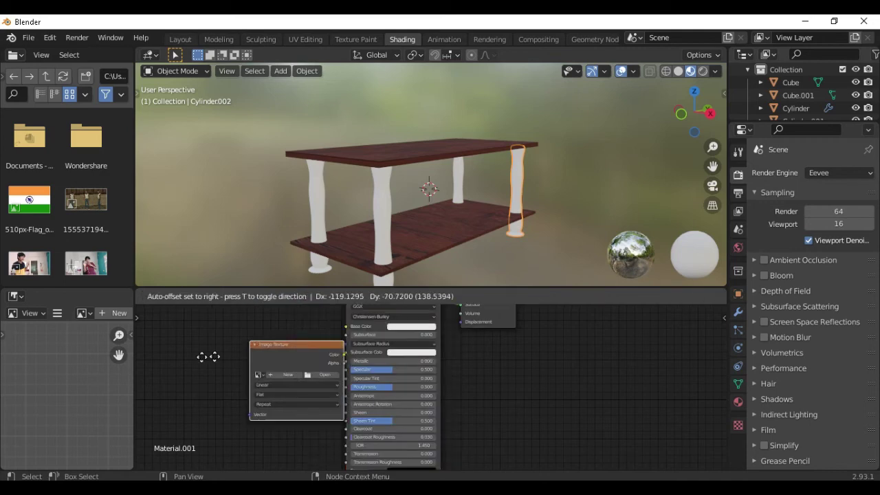
click(287, 347)
drag(305, 354, 346, 326)
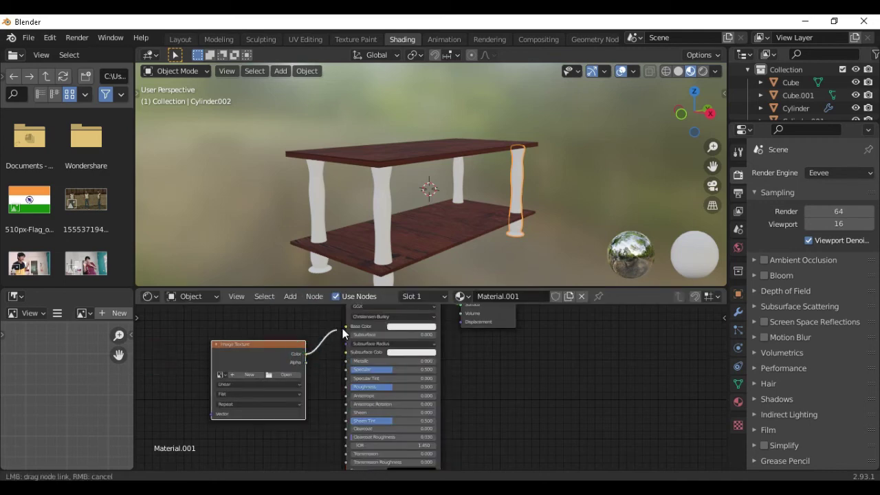
click(286, 375)
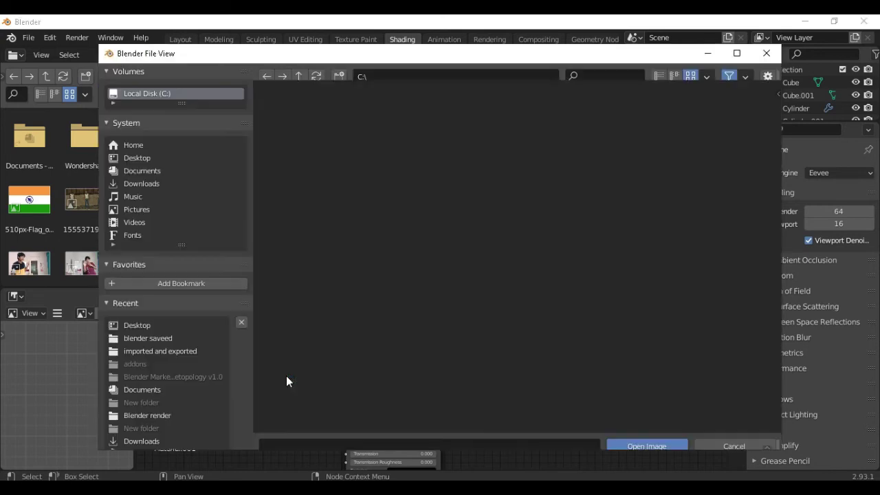
click(147, 158)
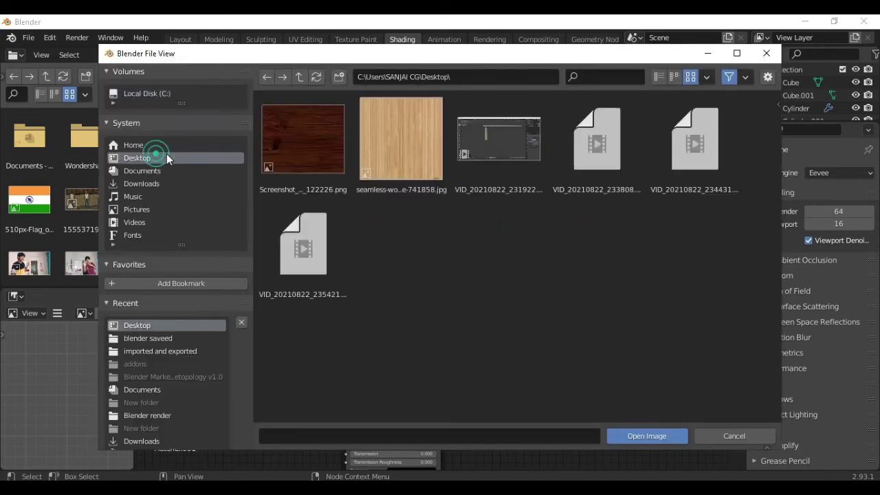
double_click(386, 177)
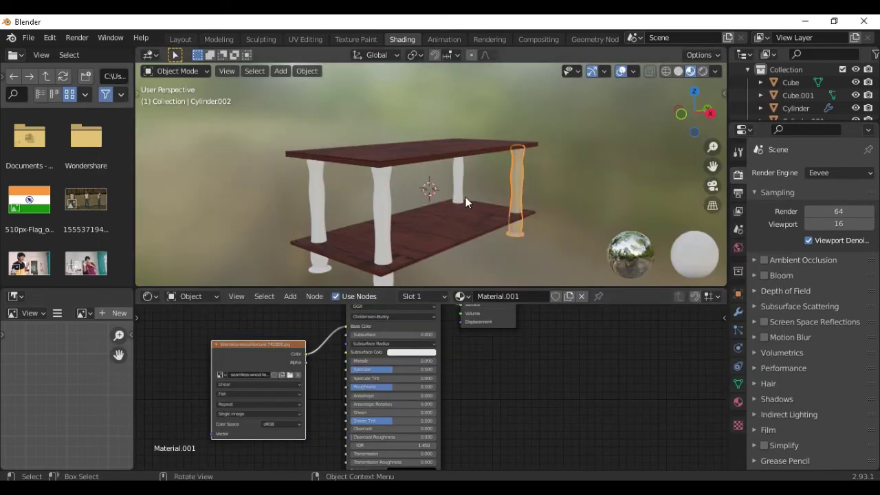
Assign Material.001 to the remaining three table legs
middle_drag(468, 188, 349, 213)
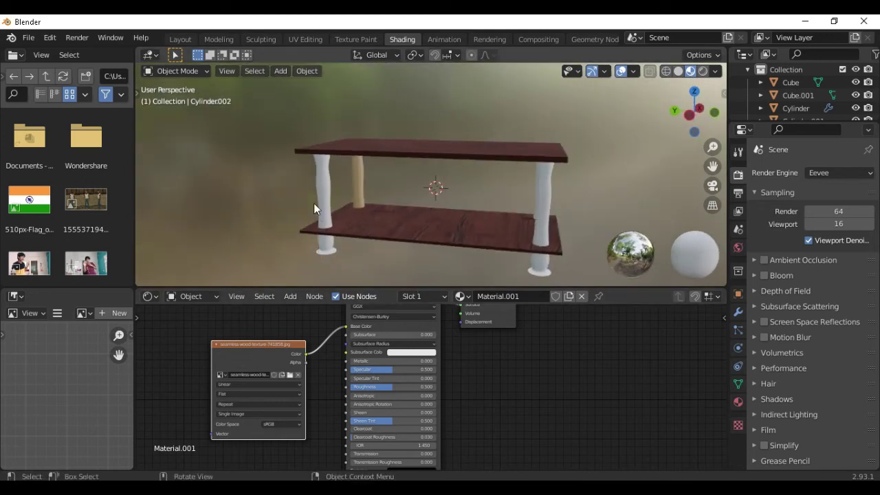
click(318, 201)
click(407, 297)
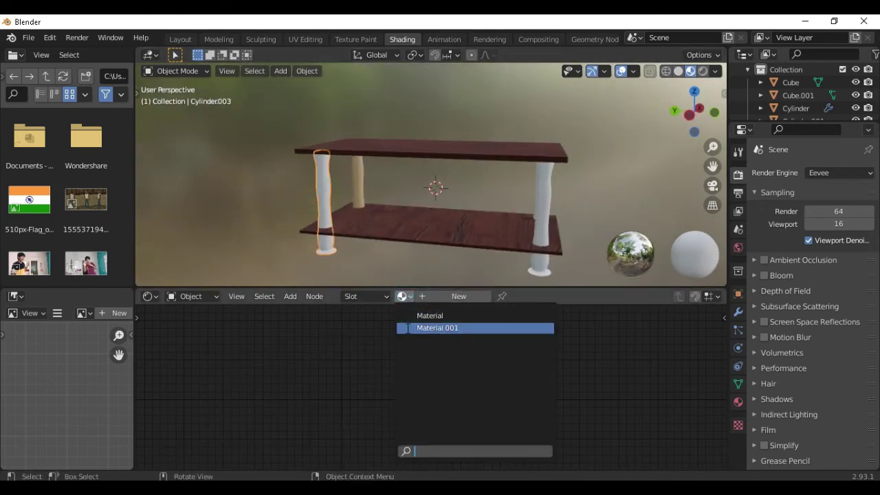
click(437, 328)
click(547, 218)
click(403, 297)
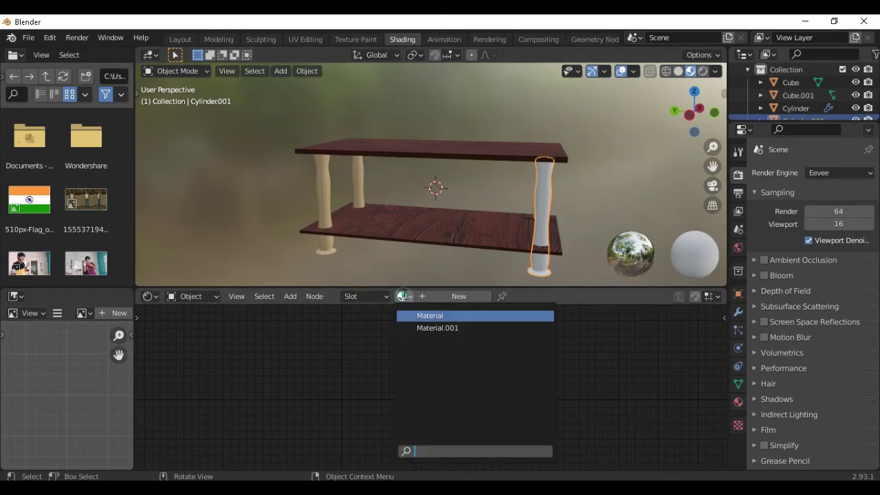
click(412, 326)
middle_drag(433, 268, 498, 217)
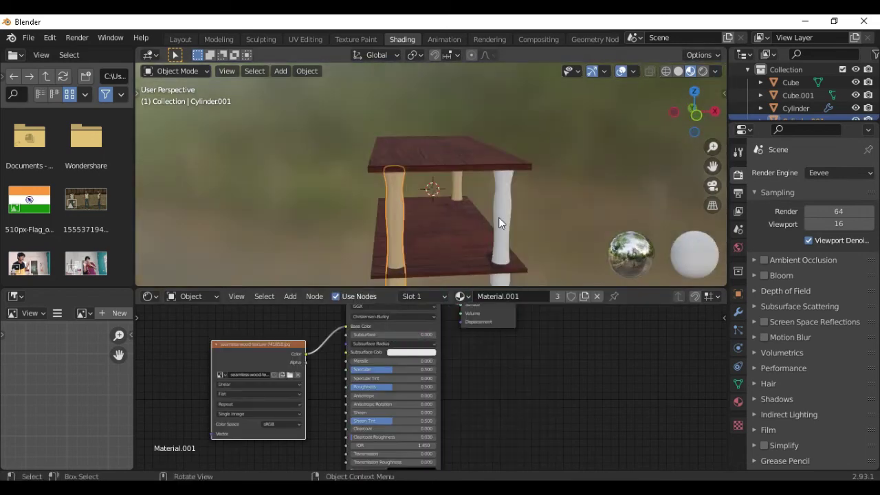
click(498, 217)
click(403, 296)
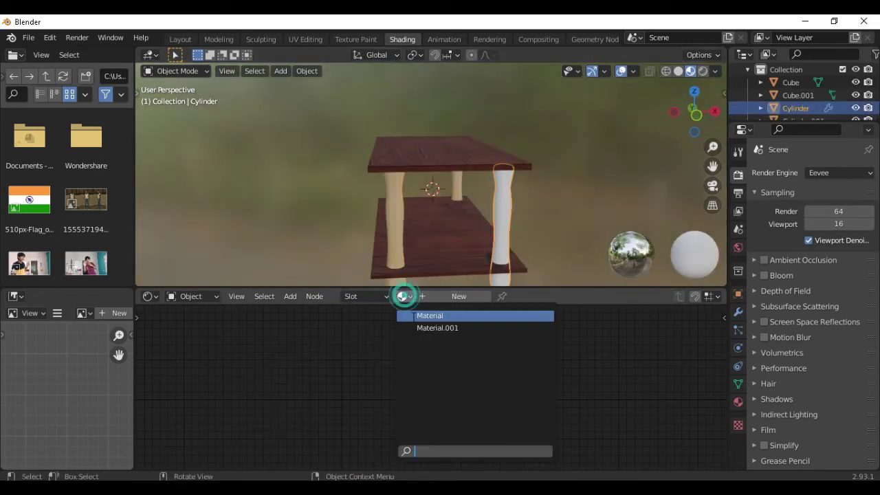
click(412, 328)
Show the textured table in the Layout workspace with Material Preview shading
click(574, 208)
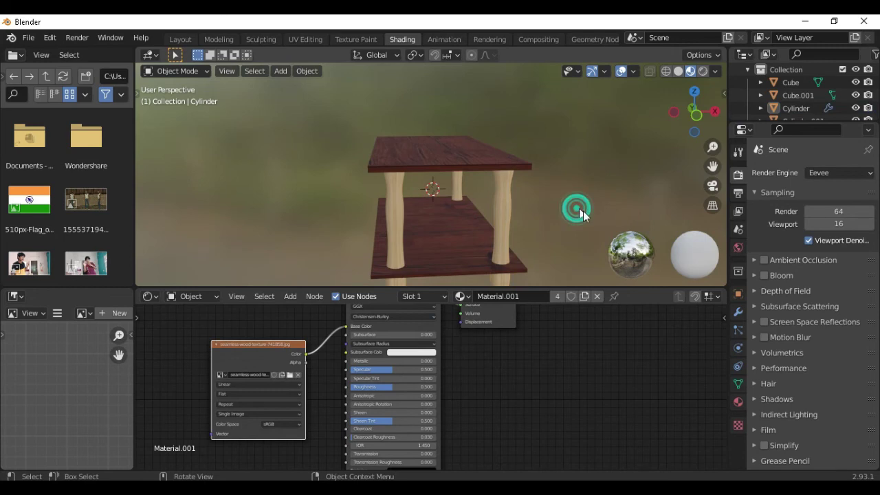
click(180, 40)
click(690, 71)
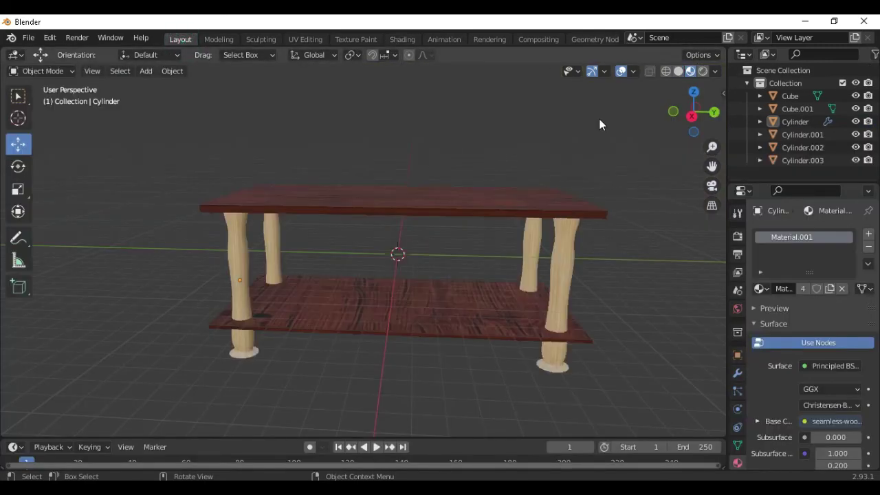
Select all and apply the Subdivision modifier from the Modifier properties
middle_drag(538, 160, 640, 220)
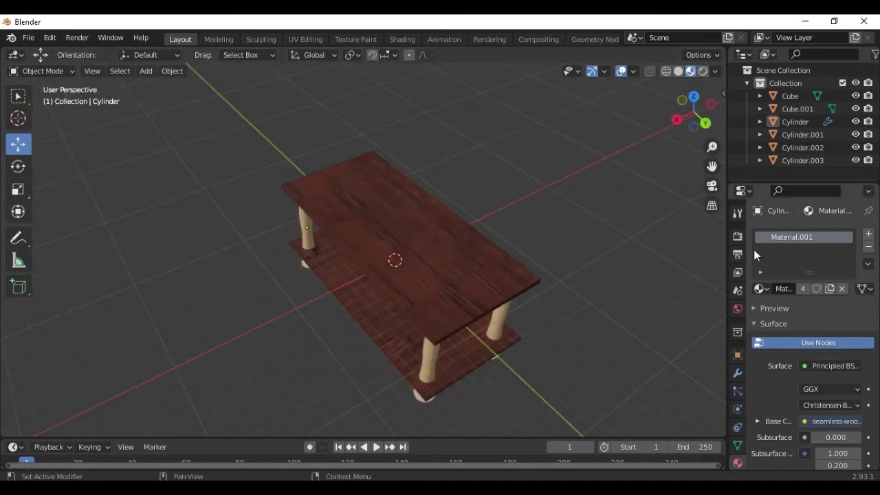
key(a)
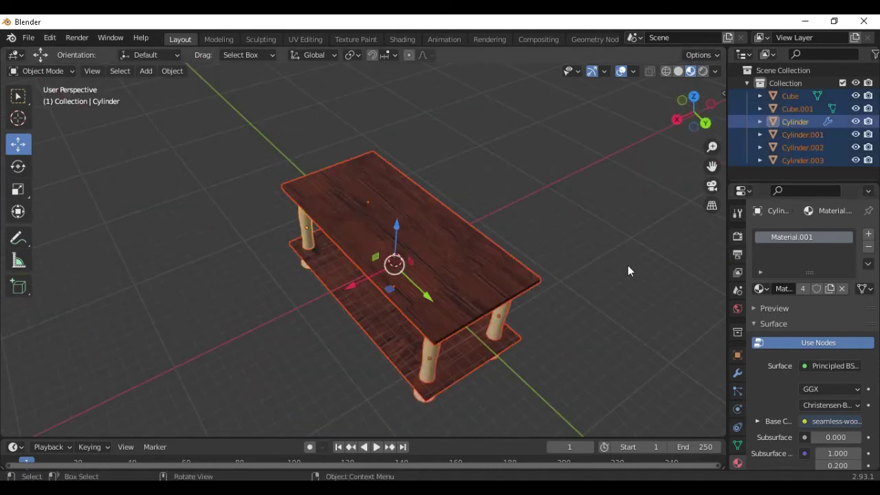
click(737, 373)
click(838, 257)
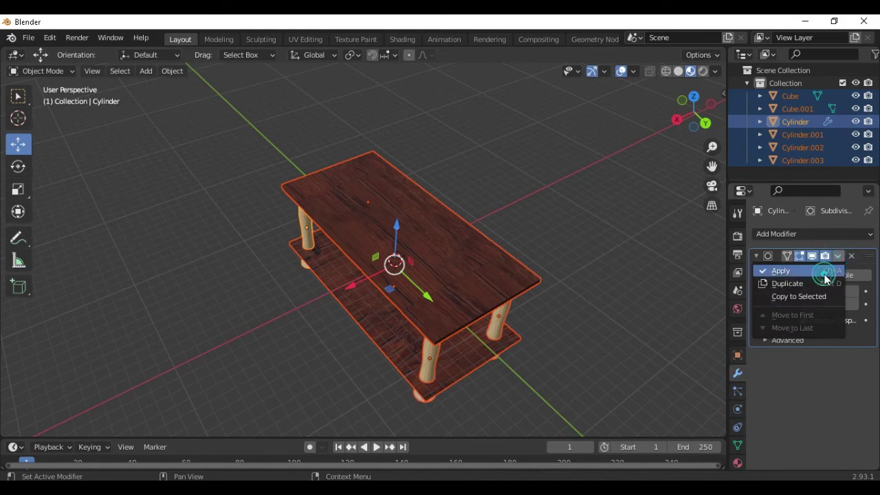
click(818, 272)
click(628, 249)
middle_drag(471, 226, 418, 333)
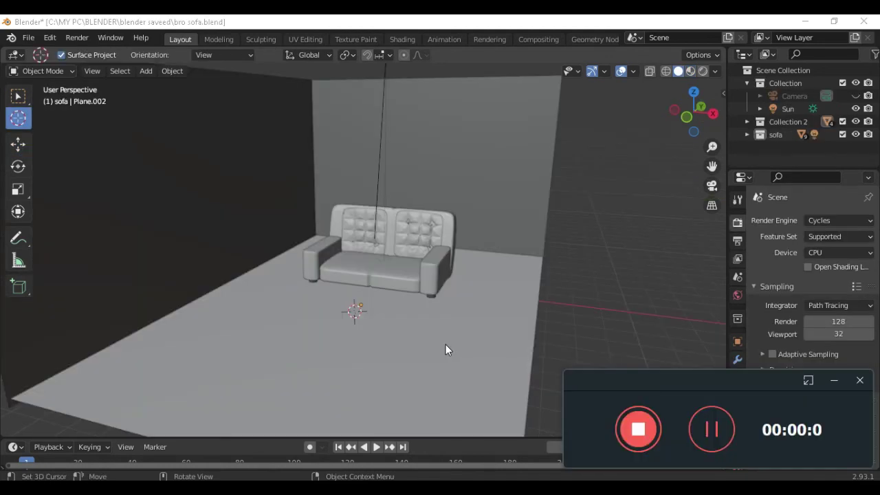
Import coffetable.fbx from the Desktop into the sofa scene
click(833, 380)
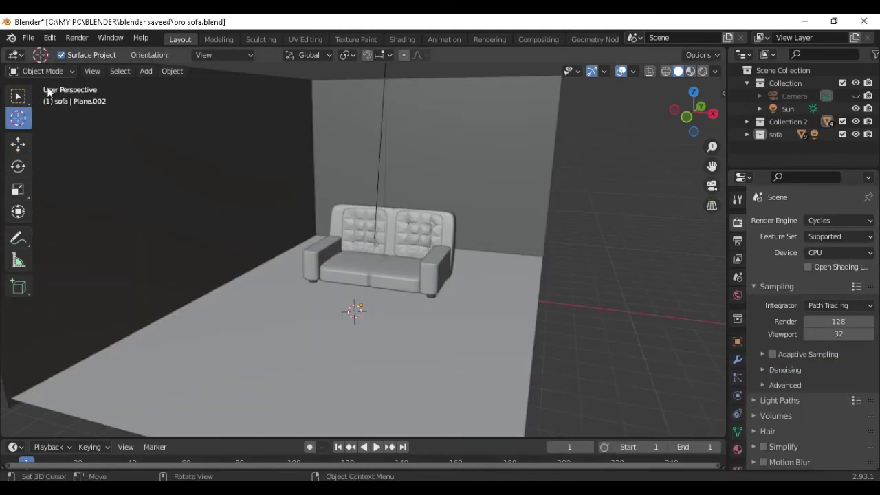
click(31, 39)
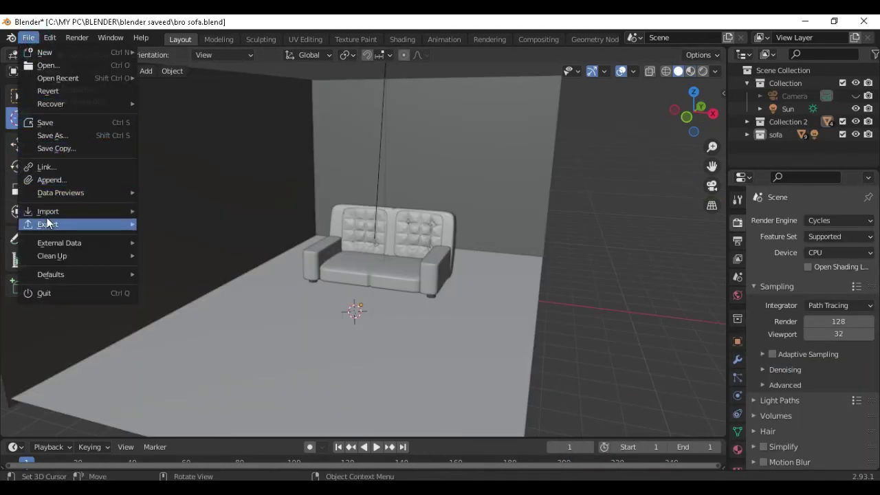
mouse_move(103, 211)
click(246, 302)
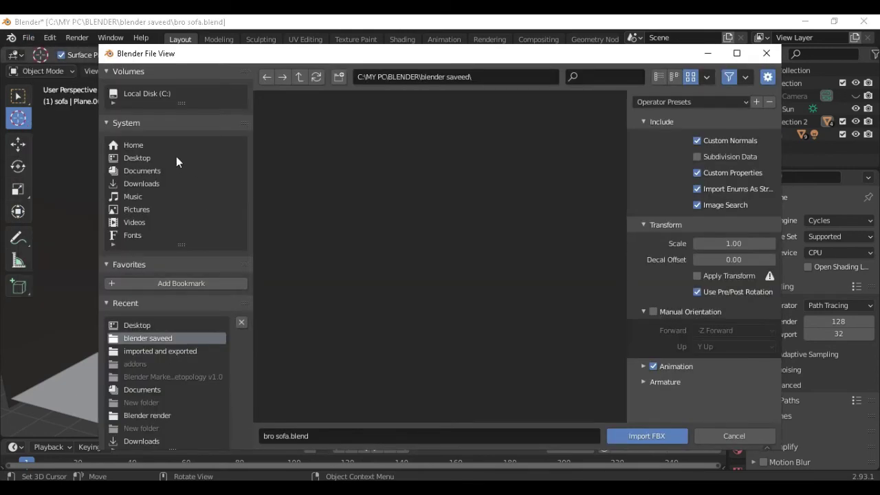
click(176, 157)
click(282, 155)
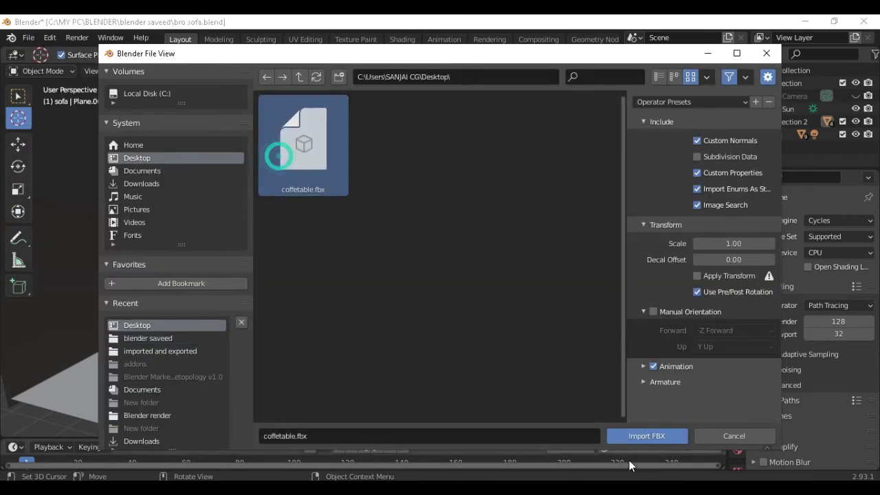
click(643, 435)
middle_drag(398, 294, 365, 296)
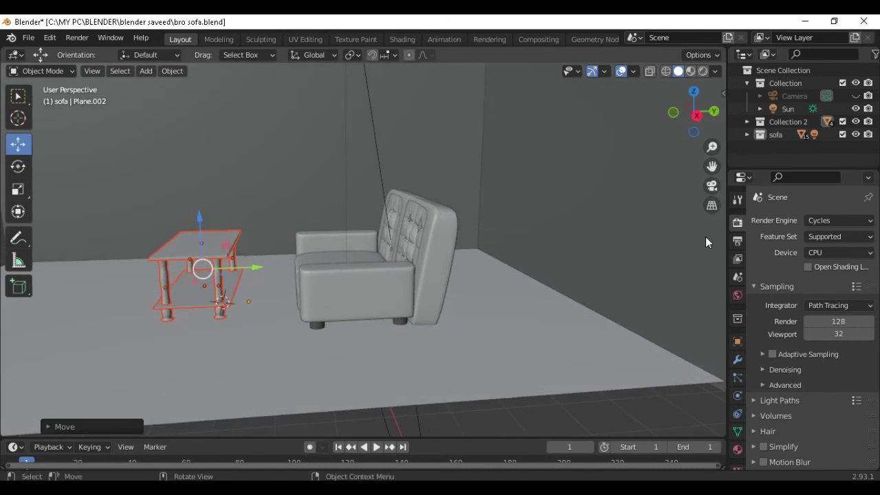
View the imported table in front of the sofa with Material Preview shading
click(690, 72)
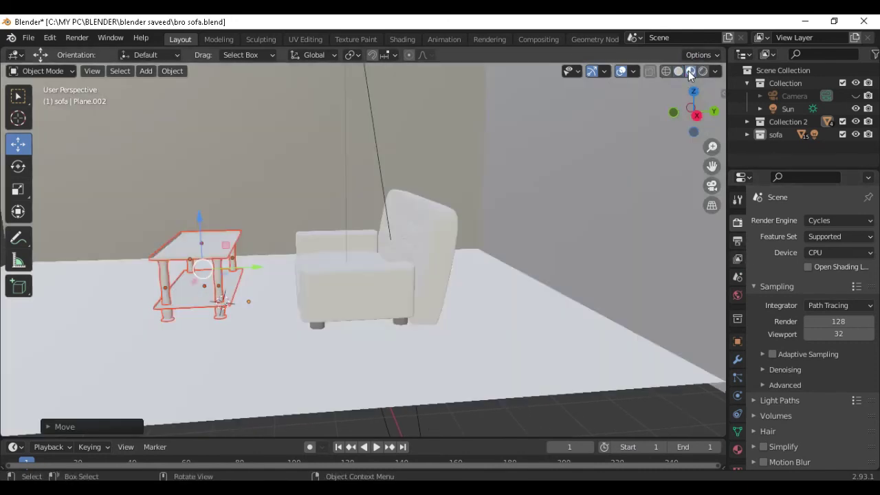
middle_drag(389, 200, 523, 209)
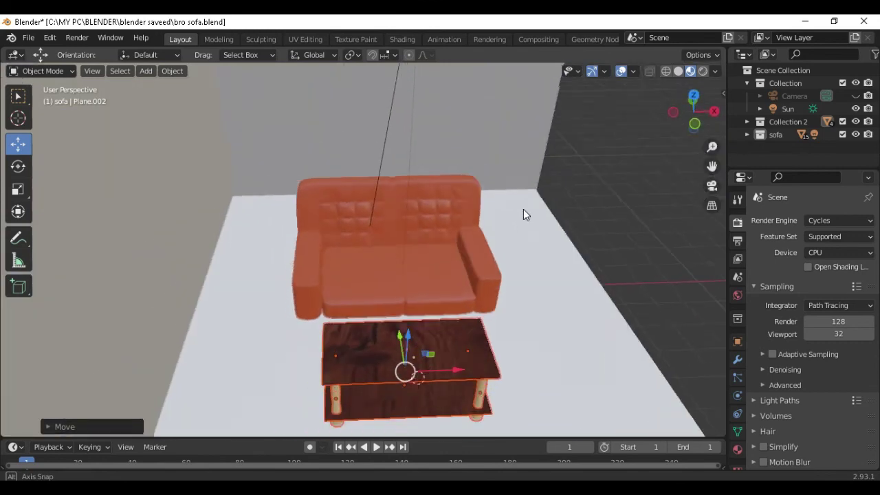
click(642, 217)
middle_drag(521, 270, 292, 274)
mouse_move(465, 293)
middle_down()
mouse_move(536, 317)
mouse_move(541, 304)
mouse_move(445, 298)
middle_up()
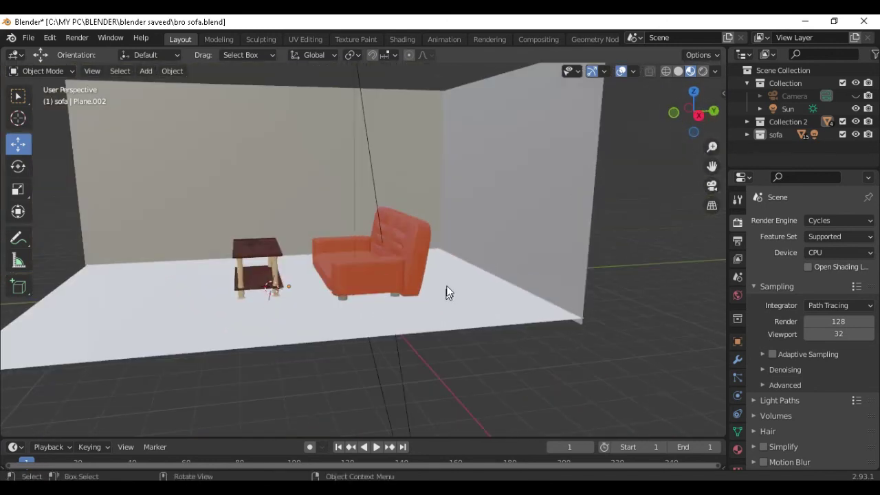
Switch to Rendered shading and change the render engine from Cycles to Eevee
click(702, 71)
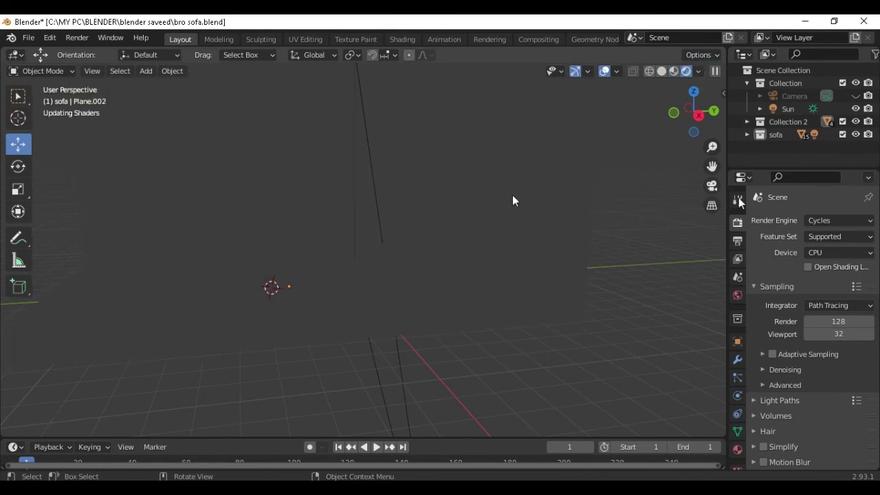
click(816, 222)
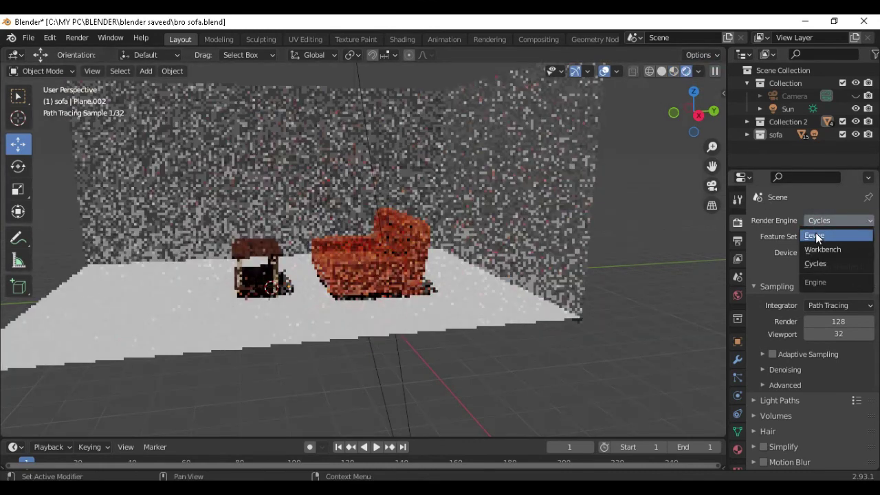
click(816, 236)
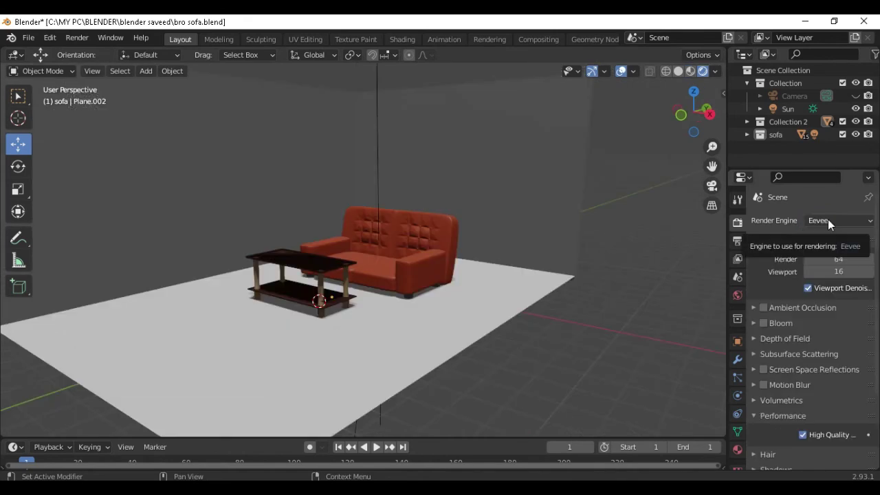